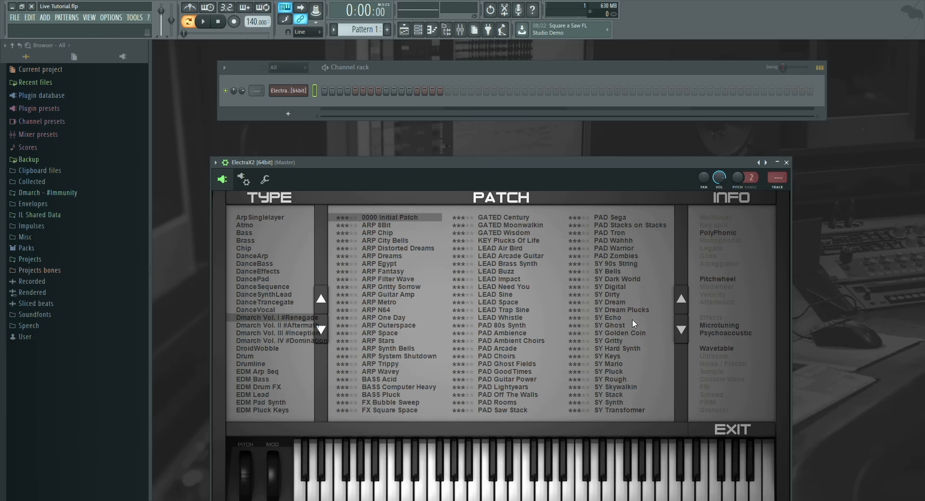
Step: Audition several Dmarch Vol. I patches in ElectraX2, including ARP 8Bit, ARP City Bells, ARP Guitar Amp and SY Bells
{"action": "left_click", "coordinate": [379, 225]}
{"action": "left_click", "coordinate": [388, 233]}
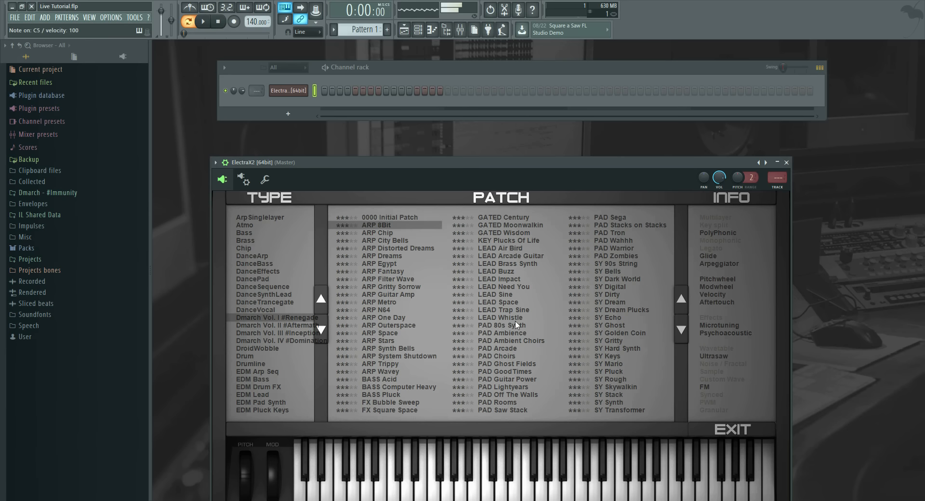
{"action": "left_click", "coordinate": [686, 328]}
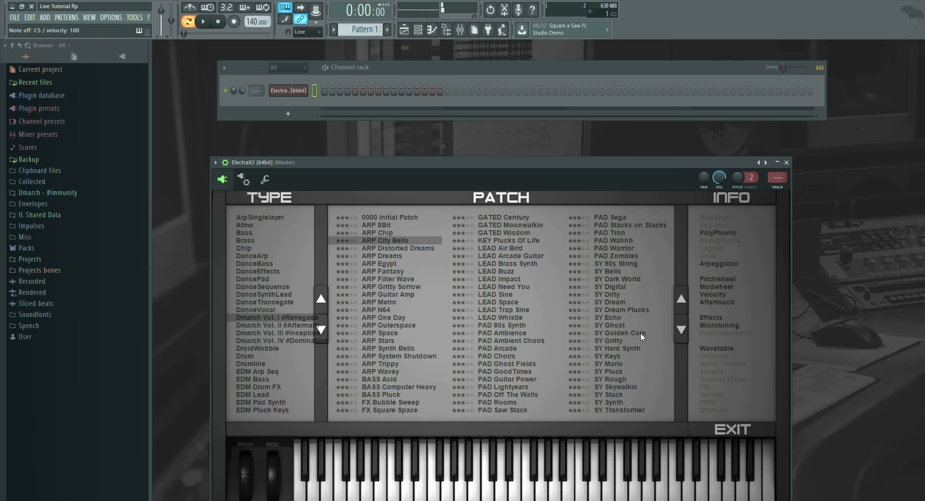
{"action": "left_click", "coordinate": [420, 295]}
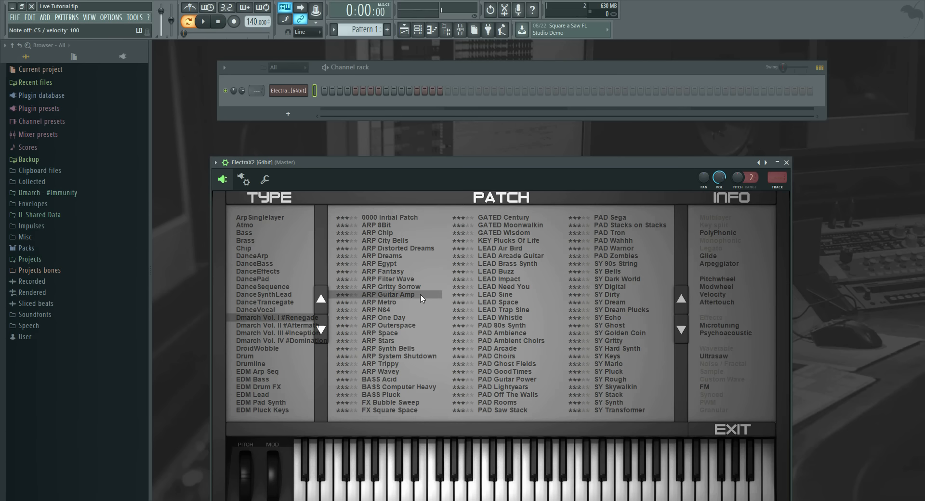
{"action": "left_click", "coordinate": [622, 272]}
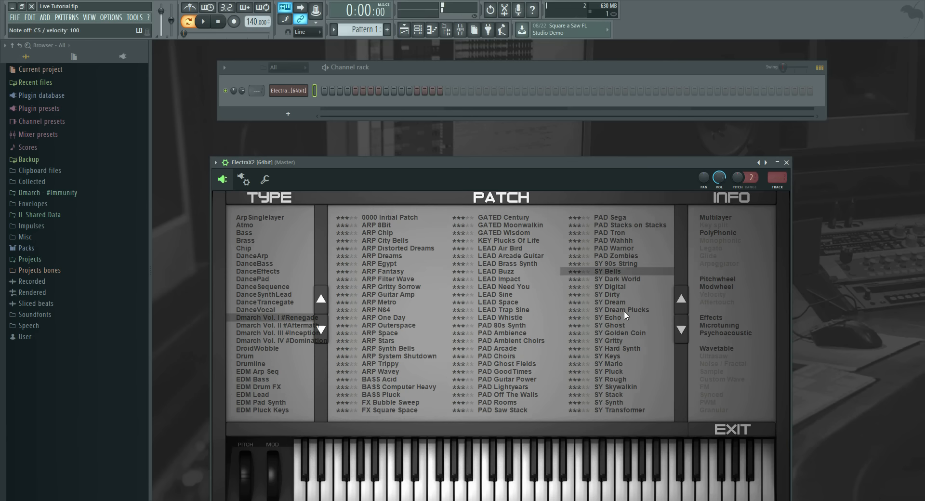
Step: Compare the SY Dream Plucks and SY Ghost patches, keeping SY Dream Plucks loaded
{"action": "left_click", "coordinate": [624, 311]}
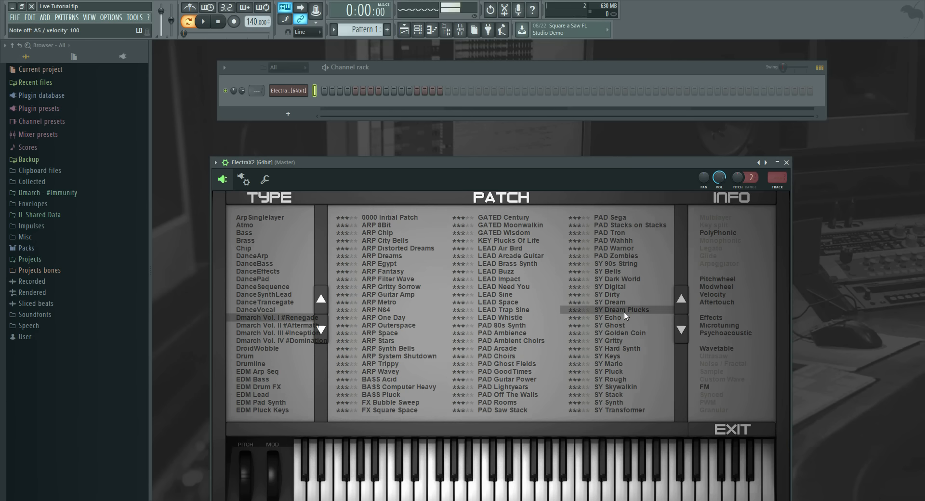
{"action": "left_click", "coordinate": [616, 325]}
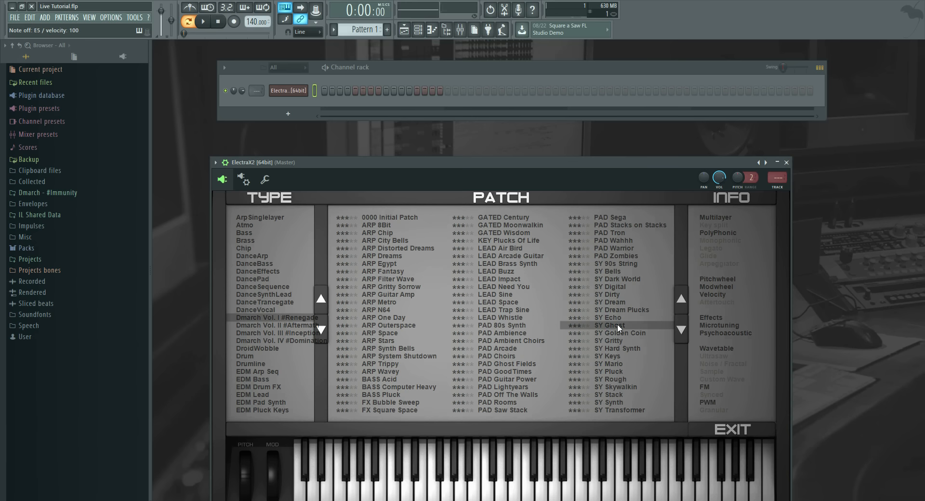
{"action": "left_click", "coordinate": [627, 309]}
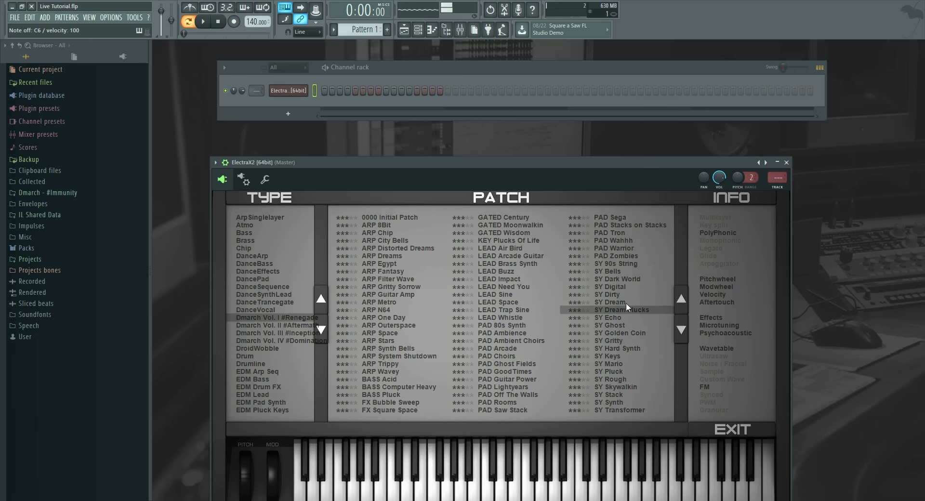
Step: Play back the ElectraX2 channel's step pattern in the channel rack
{"action": "right_click", "coordinate": [298, 96]}
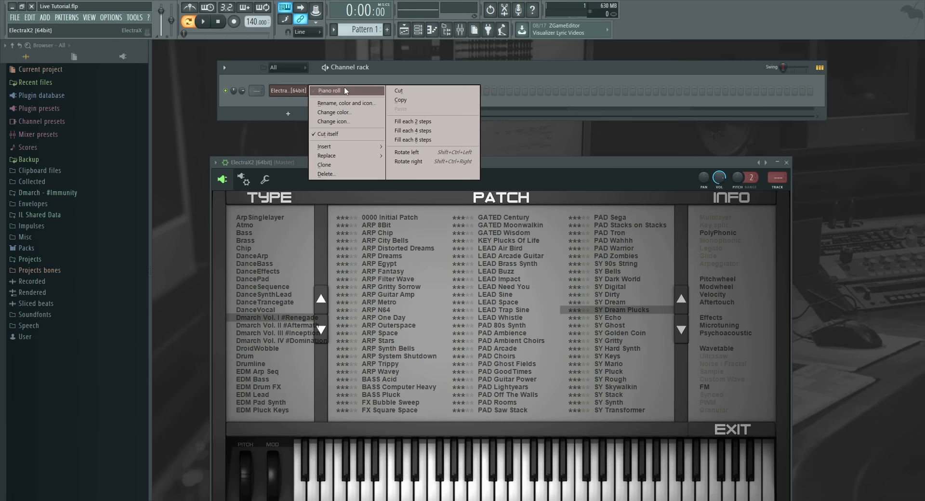
{"action": "left_click", "coordinate": [310, 81]}
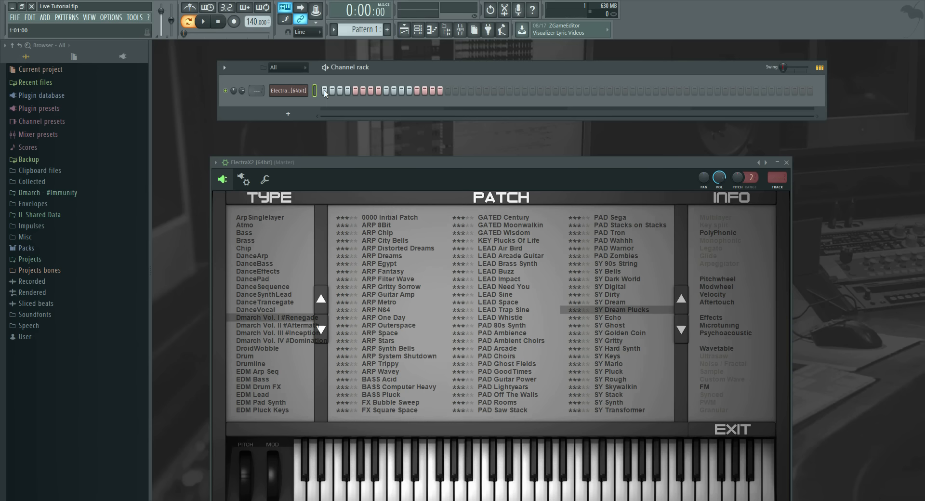
{"action": "key", "text": "space"}
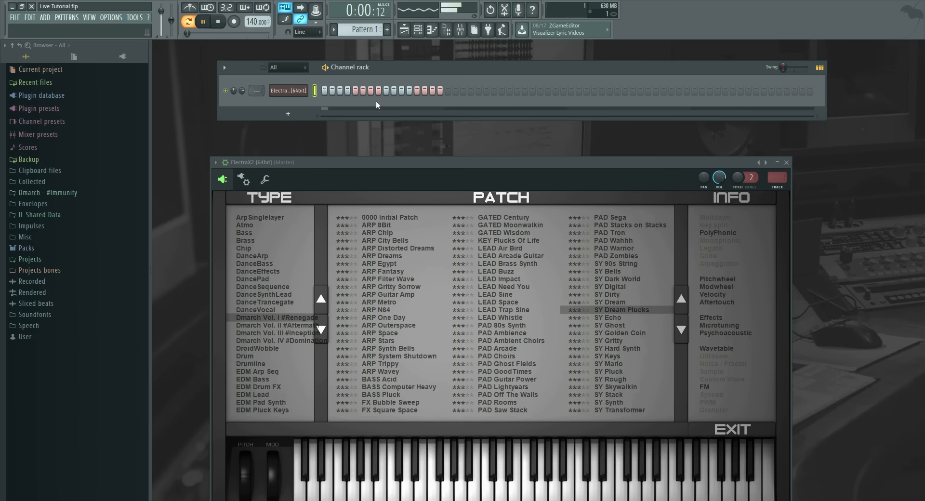
{"action": "key", "text": "space"}
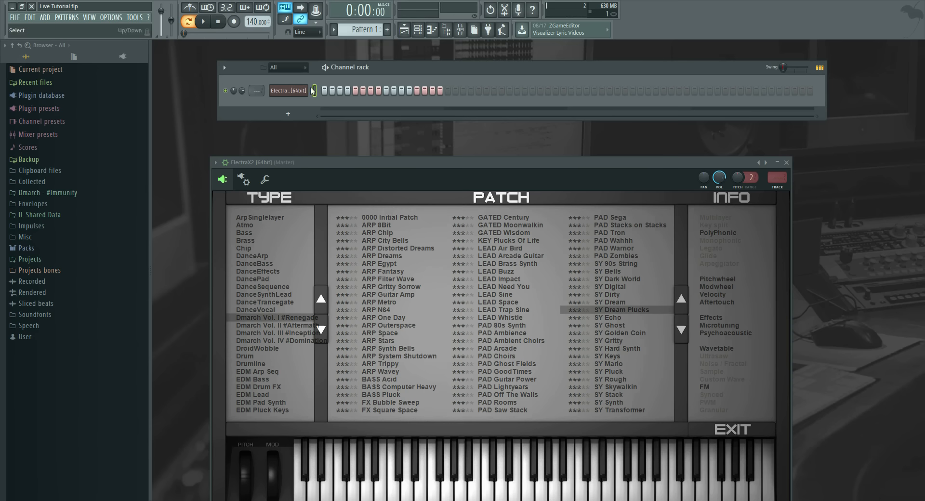
Step: Copy the ElectraX2 channel's steps and open the channel in the piano roll
{"action": "right_click", "coordinate": [307, 88]}
{"action": "left_click", "coordinate": [401, 100]}
{"action": "right_click", "coordinate": [308, 87]}
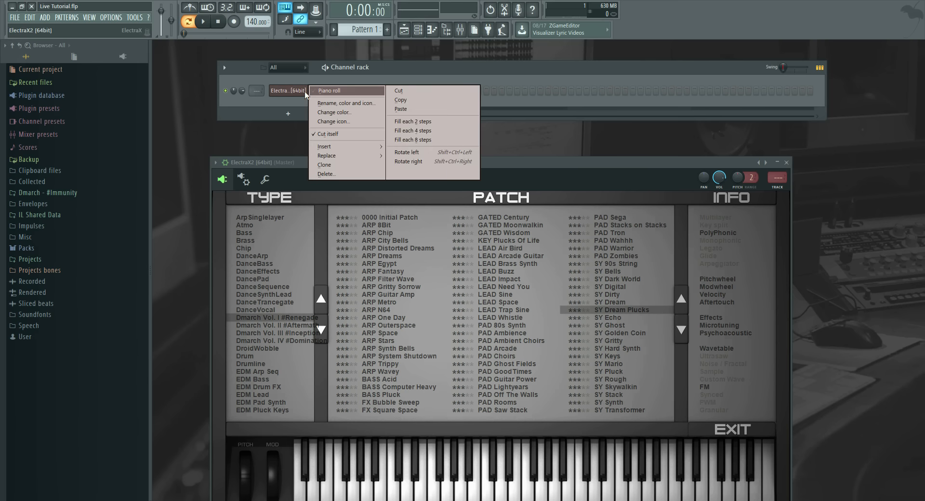
{"action": "left_click", "coordinate": [327, 91]}
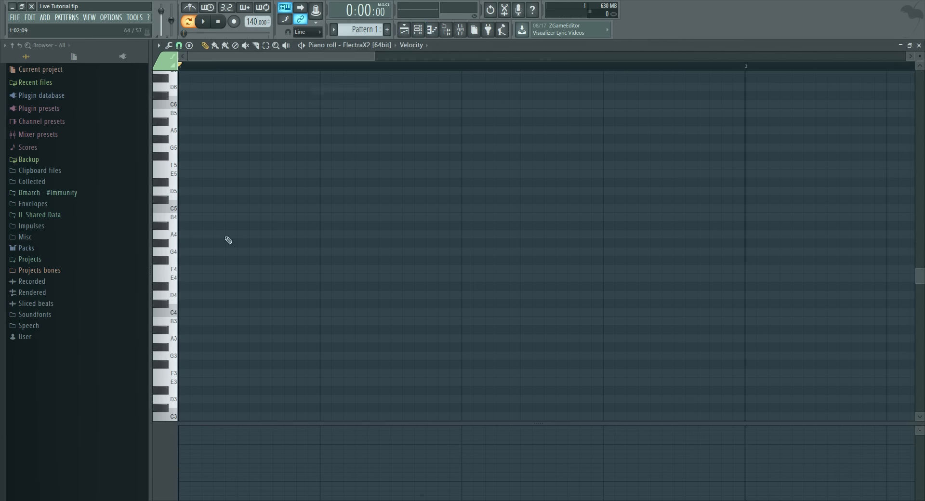
Step: Audition pitches on the piano roll keyboard and place a D#5 note, two steps long, at the start of bar 1
{"action": "left_click", "coordinate": [163, 97]}
{"action": "left_click_drag", "start_coordinate": [169, 104], "coordinate": [161, 346]}
{"action": "scroll", "coordinate": [226, 207], "scroll_direction": "up", "scroll_amount": 1}
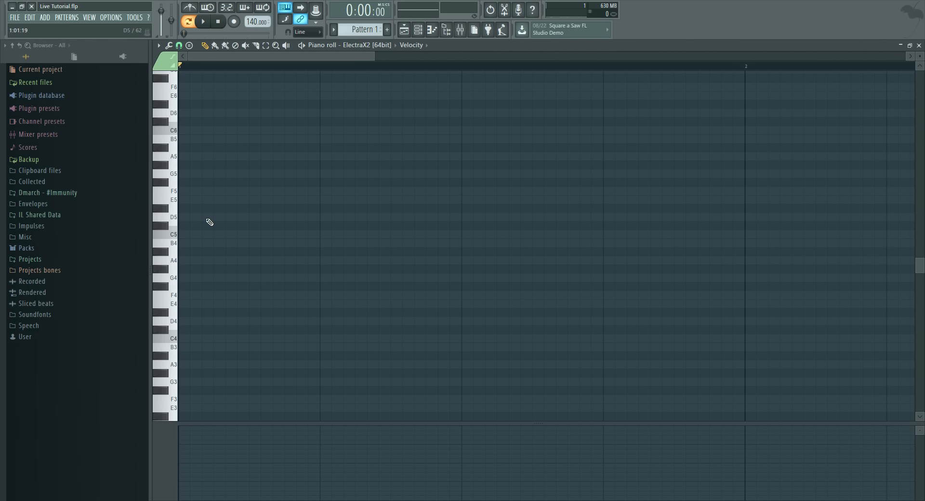
{"action": "left_click", "coordinate": [200, 217]}
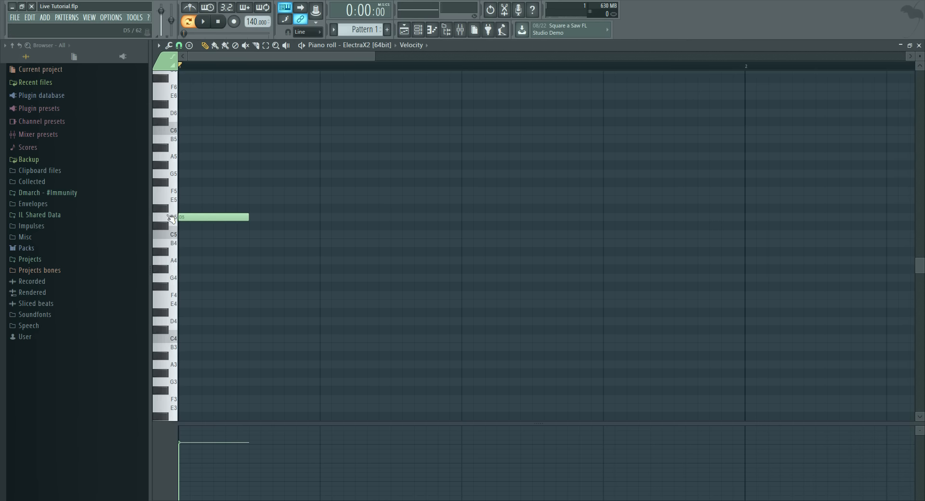
{"action": "left_click", "coordinate": [166, 190]}
{"action": "left_click", "coordinate": [163, 214]}
{"action": "left_click_drag", "start_coordinate": [183, 212], "coordinate": [183, 203]}
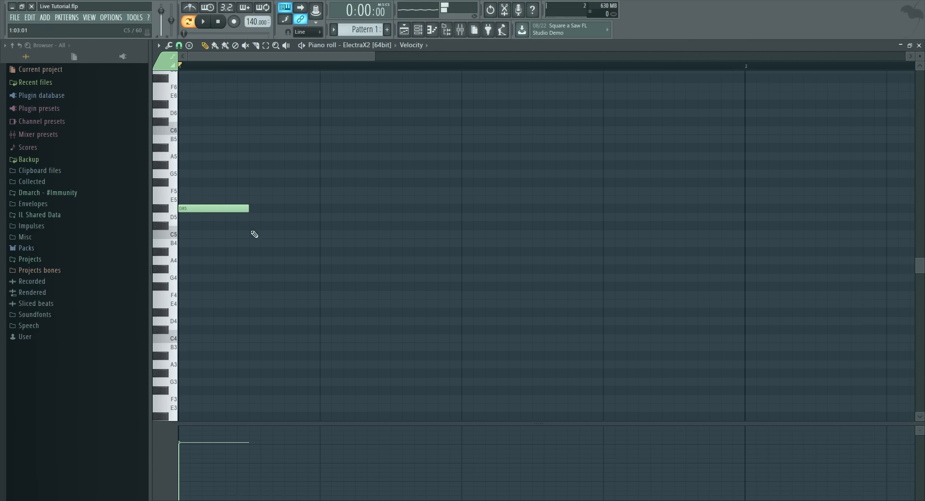
Step: Add B4, A4 and A#4 notes end to end after the D#5 note, each two steps long
{"action": "left_click", "coordinate": [250, 235]}
{"action": "left_click", "coordinate": [280, 234]}
{"action": "left_click_drag", "start_coordinate": [280, 234], "coordinate": [280, 243]}
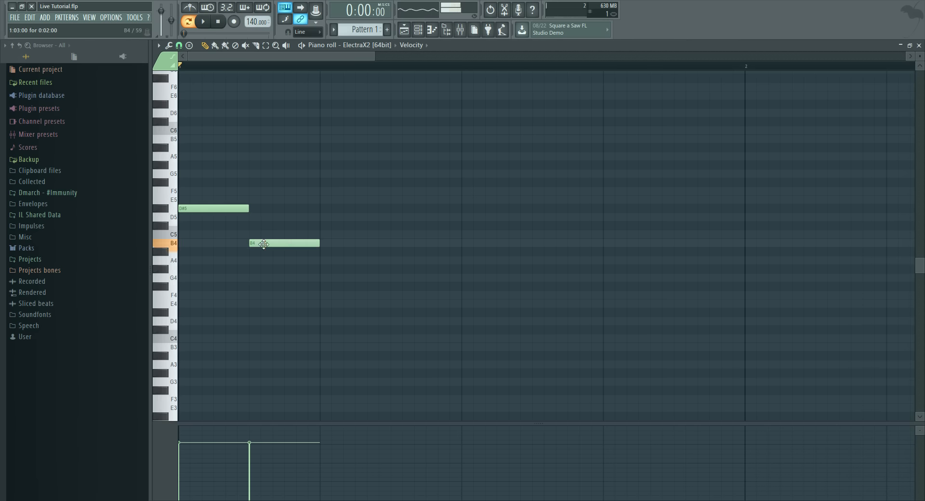
{"action": "left_click", "coordinate": [326, 271]}
{"action": "left_click_drag", "start_coordinate": [321, 266], "coordinate": [377, 261]}
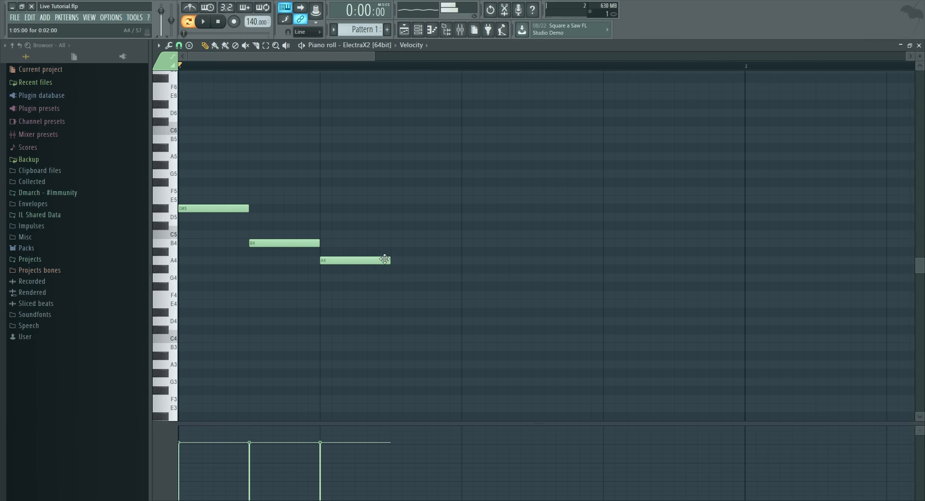
{"action": "left_click", "coordinate": [392, 251]}
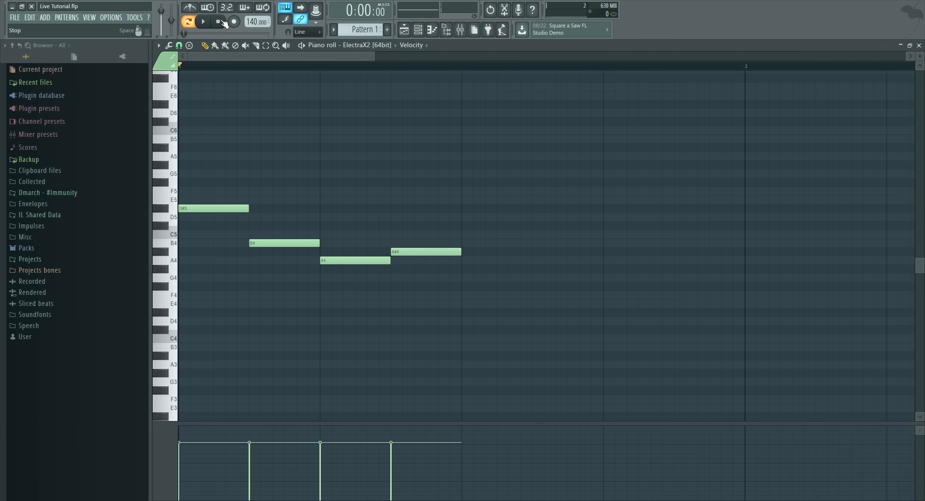
Step: Play back the four-note melody and lower the fourth note to G4
{"action": "key", "text": "space"}
{"action": "key", "text": "space"}
{"action": "left_click", "coordinate": [370, 259]}
{"action": "left_click", "coordinate": [400, 253]}
{"action": "left_click_drag", "start_coordinate": [400, 253], "coordinate": [400, 279]}
{"action": "key", "text": "space"}
{"action": "key", "text": "space"}
Step: Raise the third note to A#4 and listen to the melody again
{"action": "left_click", "coordinate": [377, 260]}
{"action": "left_click", "coordinate": [377, 260]}
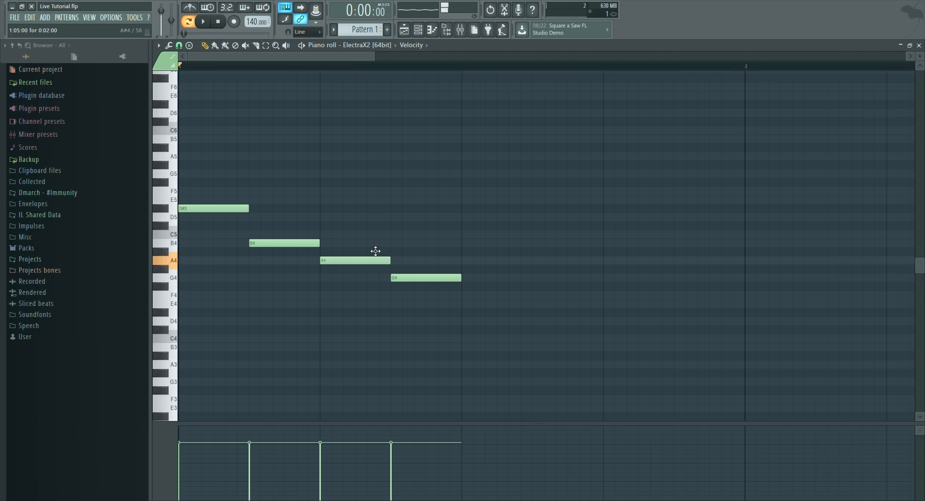
{"action": "left_click_drag", "start_coordinate": [375, 251], "coordinate": [372, 252]}
{"action": "key", "text": "space"}
{"action": "key", "text": "space"}
{"action": "left_click", "coordinate": [370, 253]}
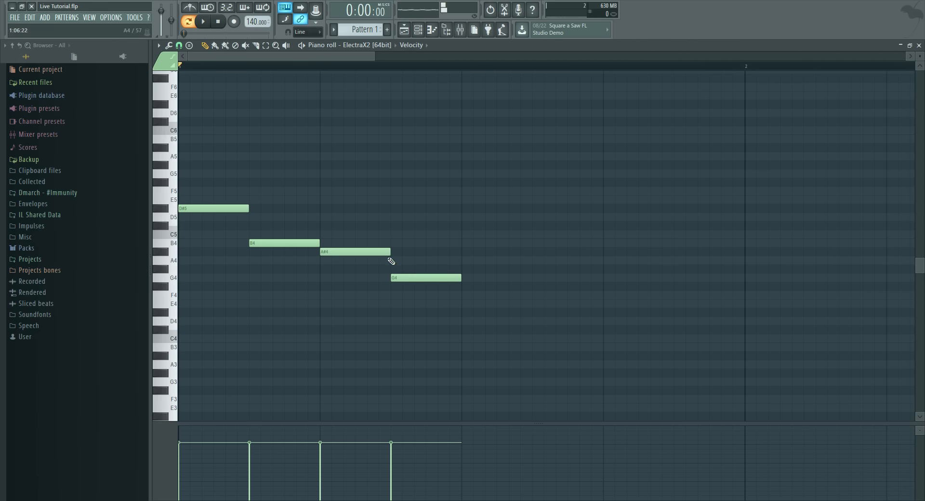
Step: Set the fourth note to G#4 and play back the melody
{"action": "left_click", "coordinate": [394, 260]}
{"action": "right_click", "coordinate": [406, 280]}
{"action": "key", "text": "space"}
{"action": "key", "text": "space"}
{"action": "left_click_drag", "start_coordinate": [404, 262], "coordinate": [405, 274]}
{"action": "key", "text": "space"}
{"action": "key", "text": "space"}
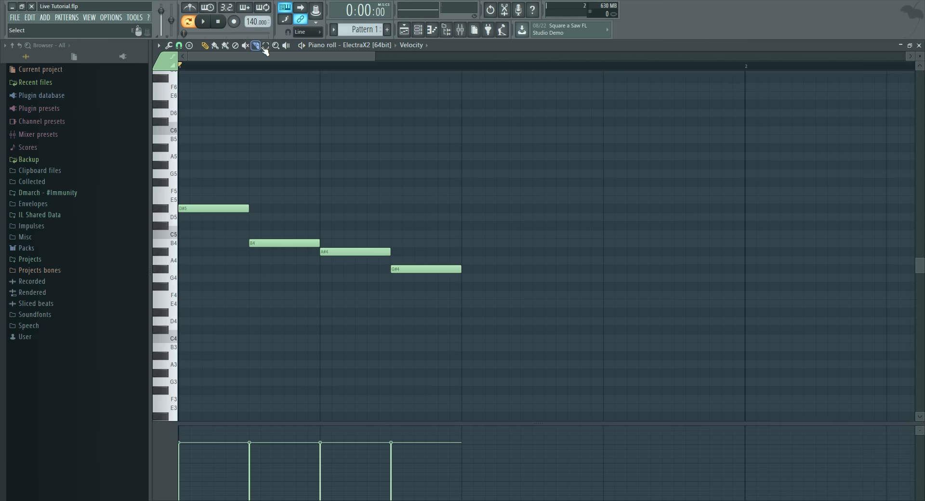
Step: Select all four notes and duplicate them into the second half of bar 1
{"action": "left_click_drag", "start_coordinate": [432, 291], "coordinate": [165, 172]}
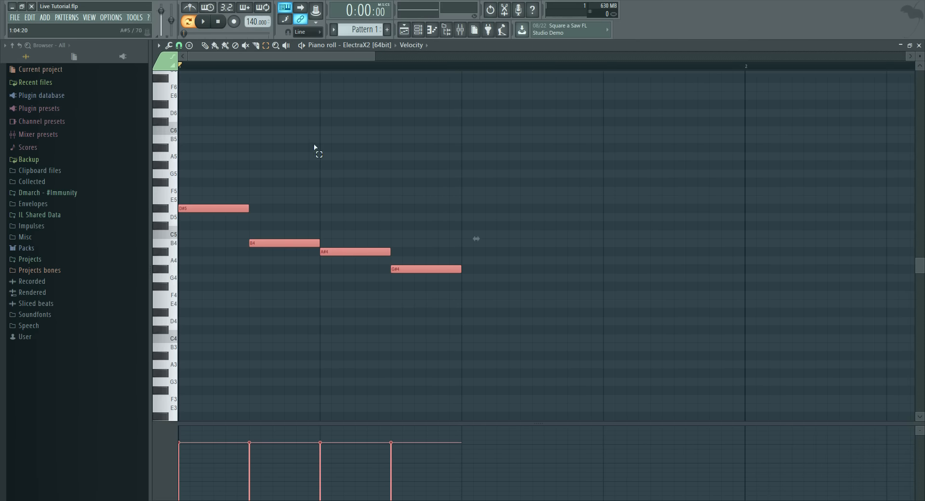
{"action": "left_click", "coordinate": [265, 45]}
{"action": "left_click_drag", "start_coordinate": [481, 315], "coordinate": [161, 156]}
{"action": "key", "text": "ctrl+b"}
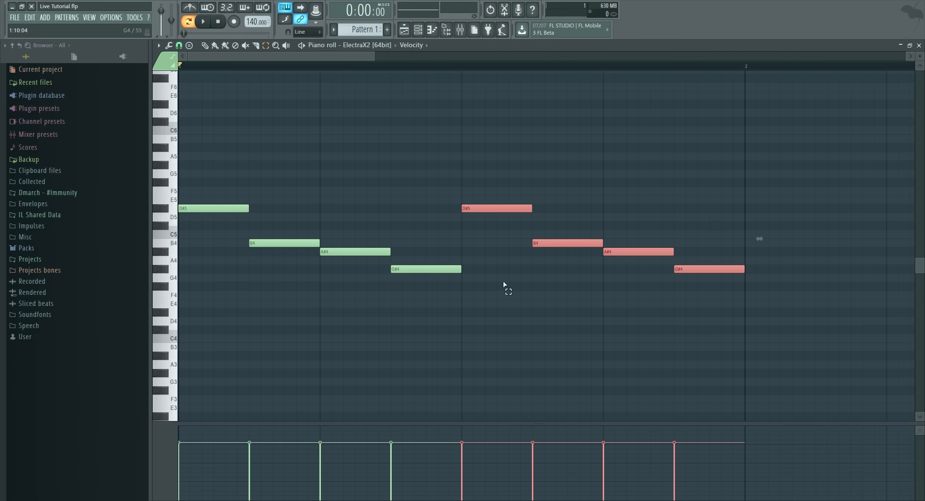
Step: Copy all the notes of bar 1 and place the copy at the start of bar 2
{"action": "scroll", "coordinate": [388, 68], "scroll_direction": "down", "scroll_amount": 5}
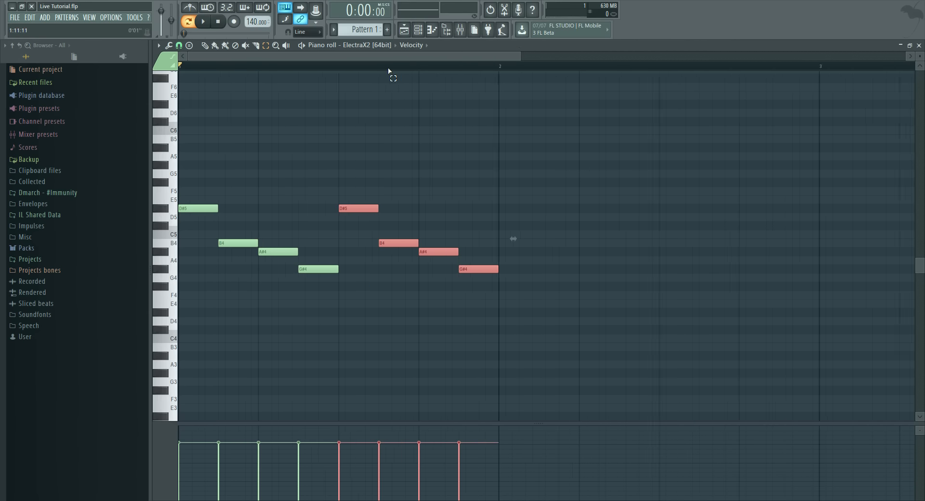
{"action": "left_click_drag", "start_coordinate": [378, 292], "coordinate": [166, 188]}
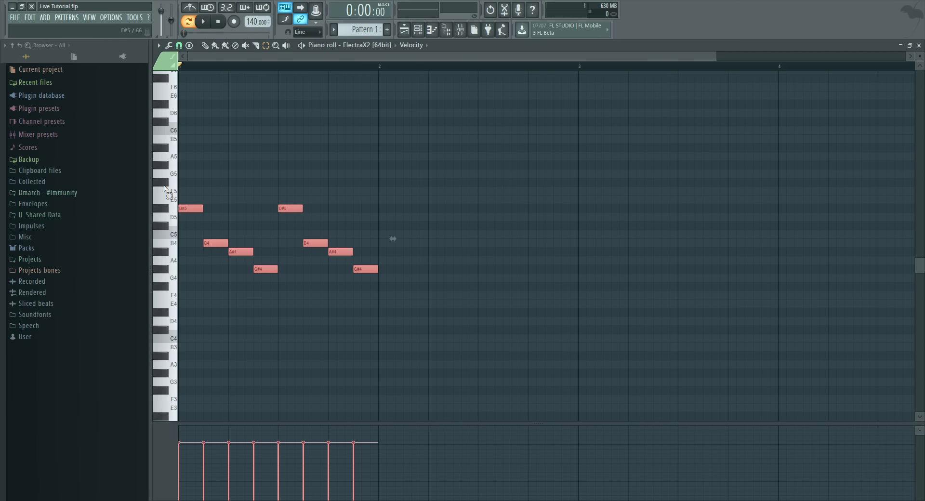
{"action": "left_click", "coordinate": [212, 65]}
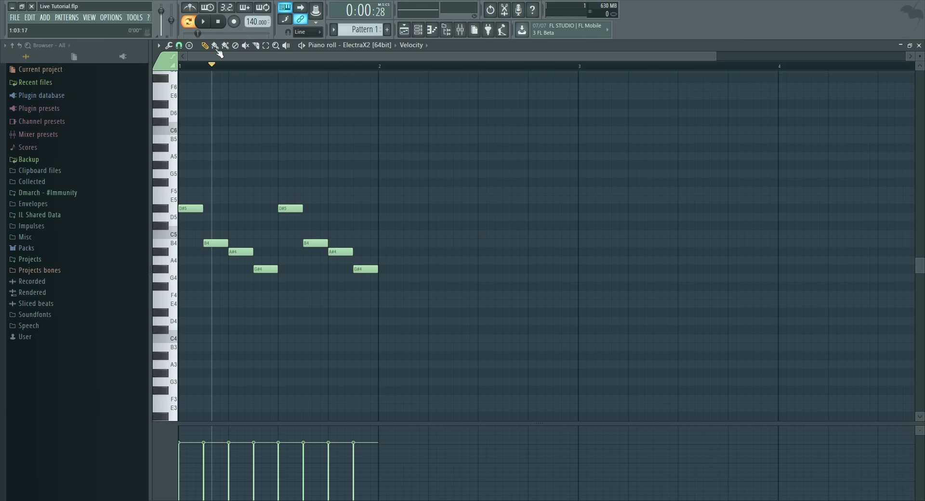
{"action": "key", "text": "ctrl+a"}
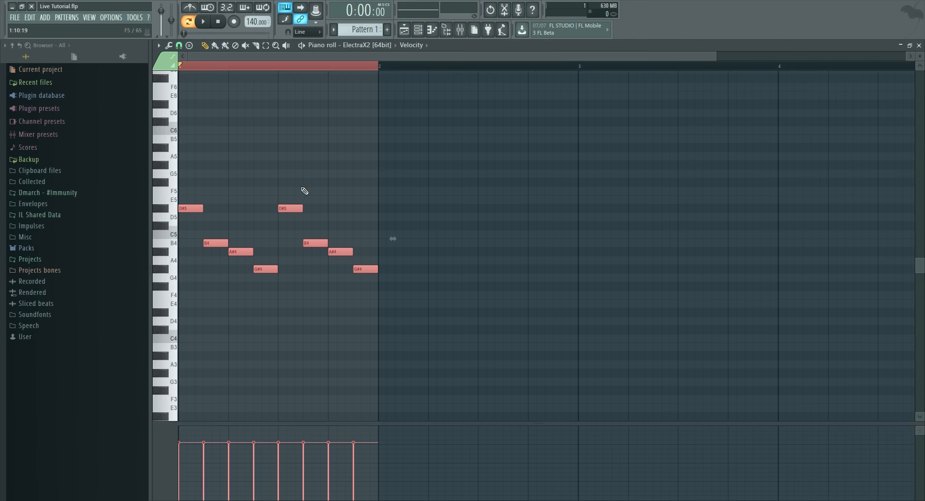
{"action": "key", "text": "ctrl+v"}
{"action": "key", "text": "shift+Right"}
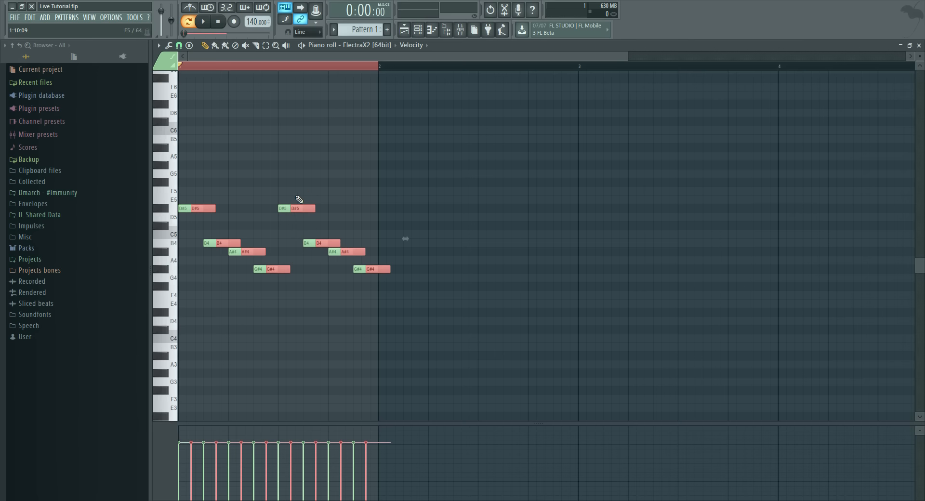
{"action": "left_click_drag", "start_coordinate": [200, 208], "coordinate": [387, 208]}
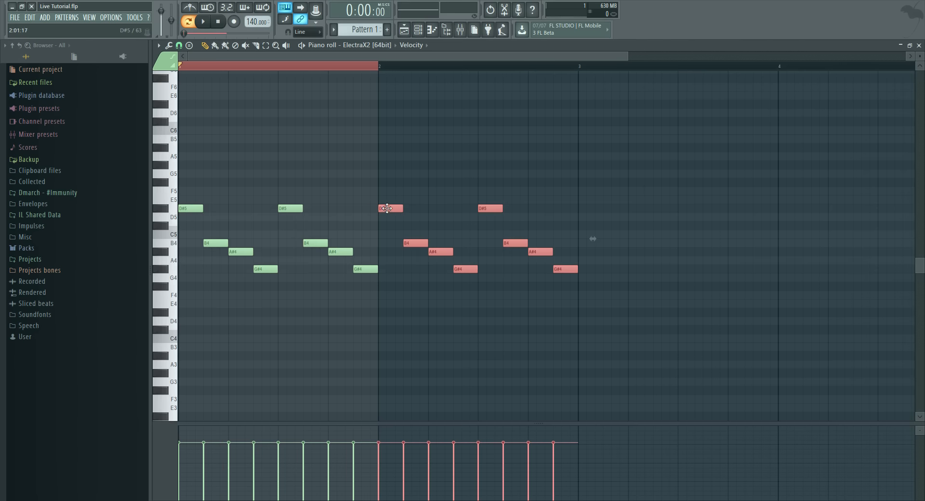
{"action": "left_click", "coordinate": [287, 66]}
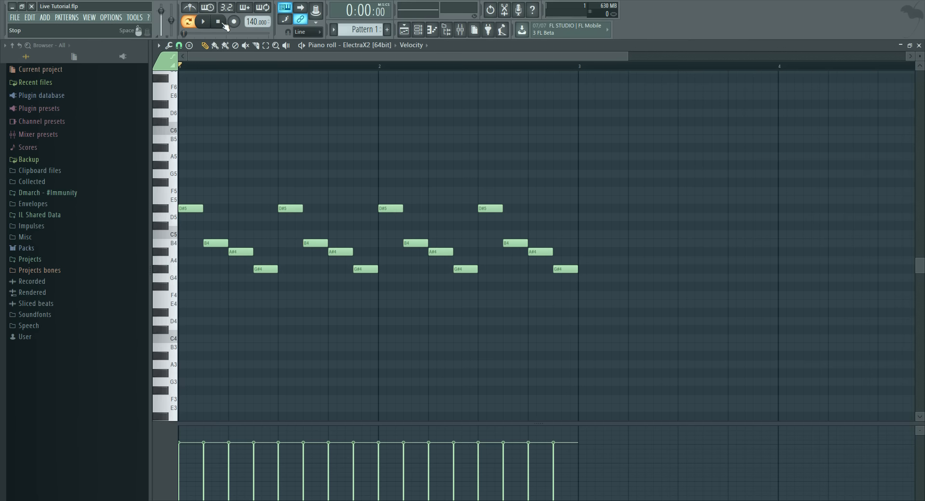
Step: Select the notes of bars 1 and 2 and duplicate them into bars 3 and 4
{"action": "left_click_drag", "start_coordinate": [573, 283], "coordinate": [169, 176]}
{"action": "key", "text": "ctrl+b"}
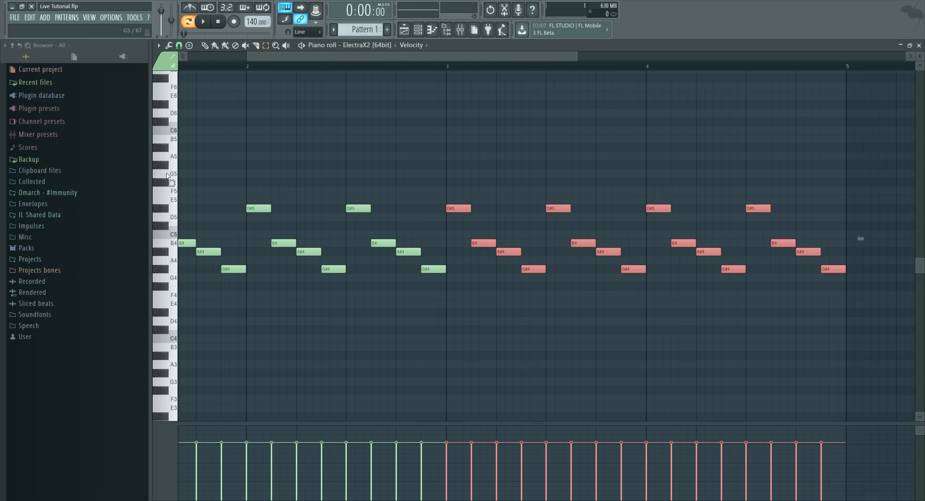
{"action": "scroll", "coordinate": [264, 68], "scroll_direction": "down", "scroll_amount": 3}
{"action": "scroll", "coordinate": [264, 68], "scroll_direction": "down", "scroll_amount": 2}
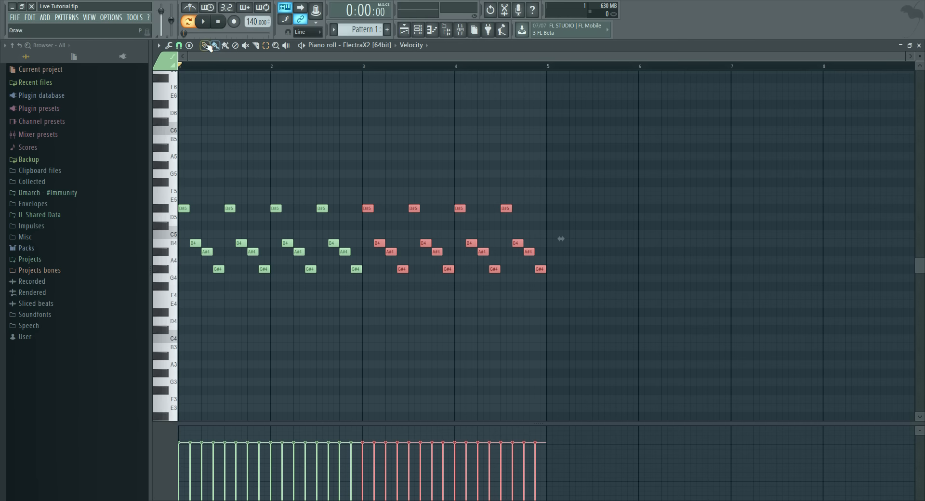
Step: Play back the four-bar melody and bring up the channel rack
{"action": "key", "text": "space"}
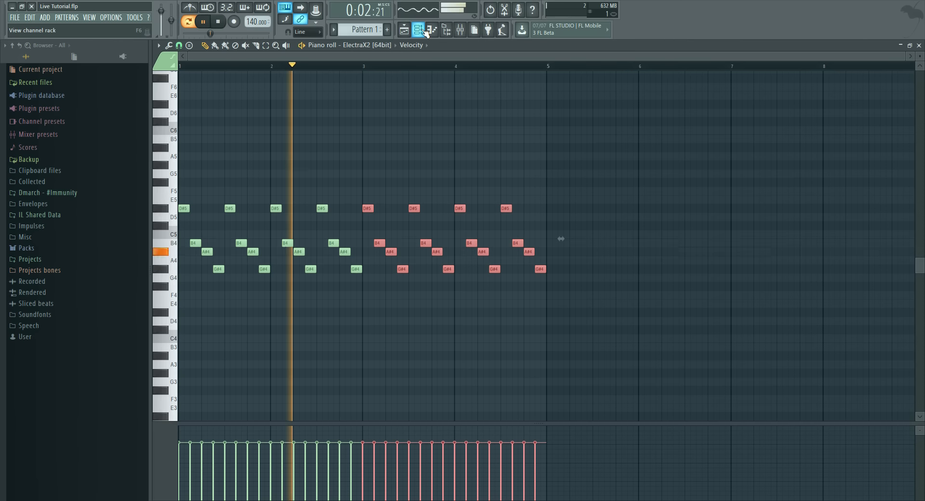
{"action": "key", "text": "space"}
{"action": "left_click", "coordinate": [421, 30]}
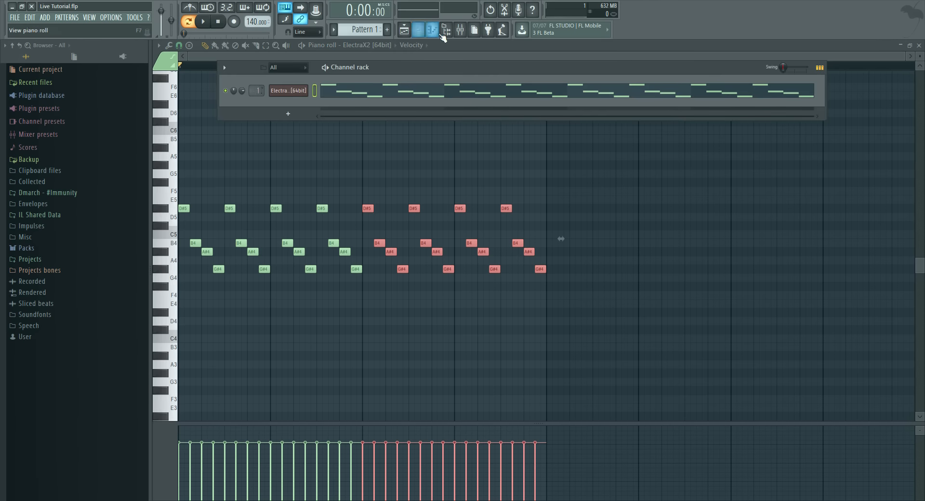
Step: Add Fruity Parametric EQ 2 to the first effect slot of mixer track Insert 1
{"action": "left_click", "coordinate": [461, 30]}
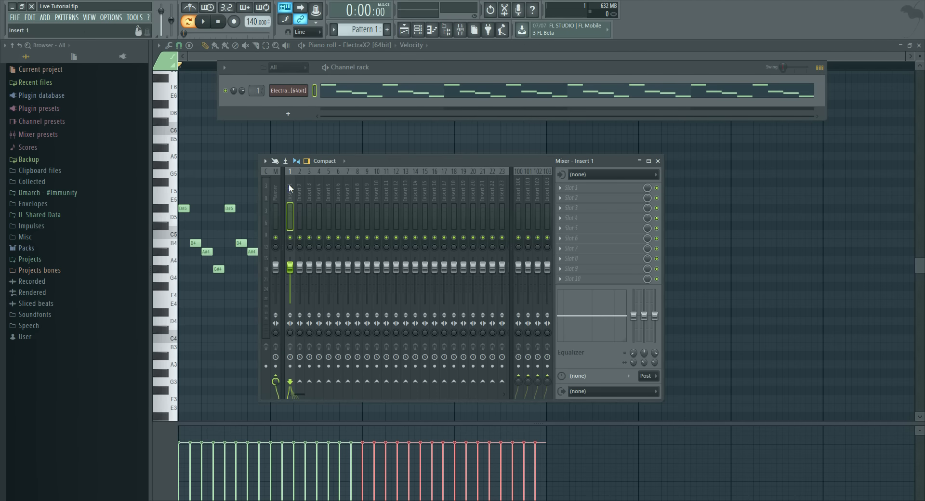
{"action": "left_click", "coordinate": [599, 193]}
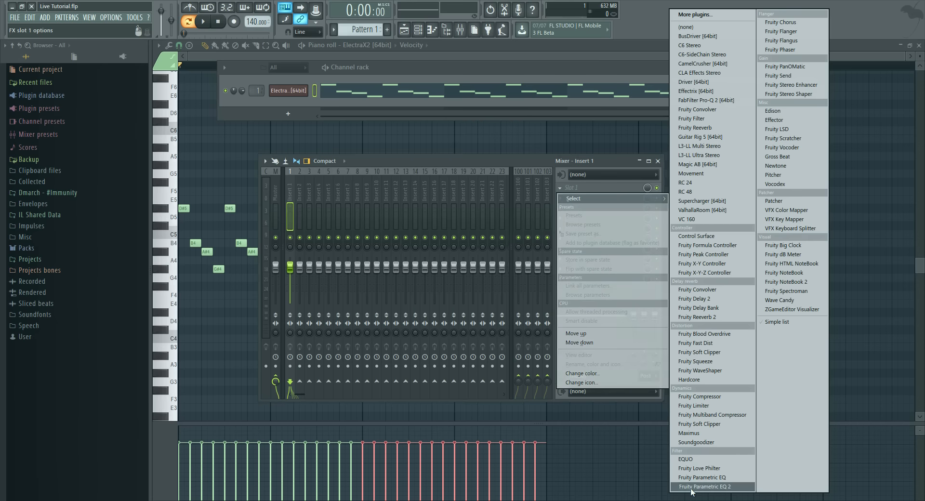
{"action": "left_click", "coordinate": [718, 487]}
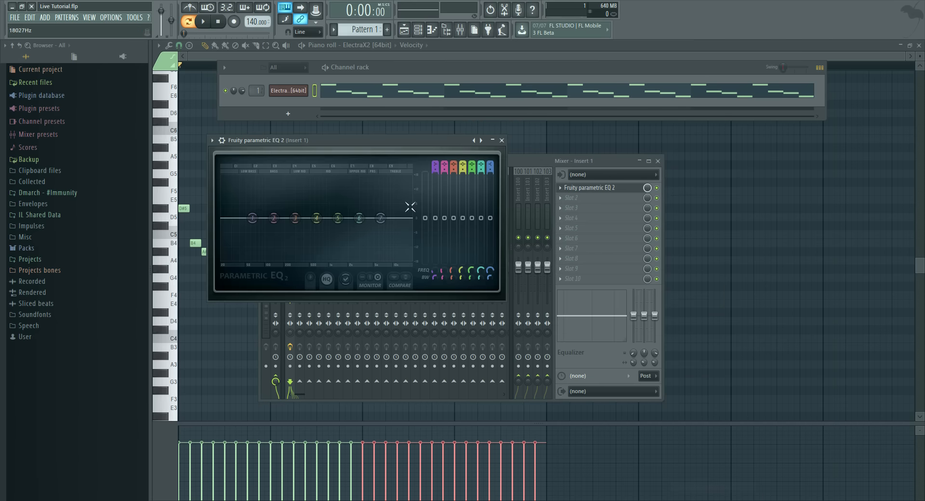
Step: Make EQ band 1 a high-pass filter and try a different position for it while playing the melody
{"action": "mouse_move", "coordinate": [435, 165]}
{"action": "left_mouse_down"}
{"action": "mouse_move", "coordinate": [435, 175]}
{"action": "mouse_move", "coordinate": [435, 151]}
{"action": "left_mouse_up"}
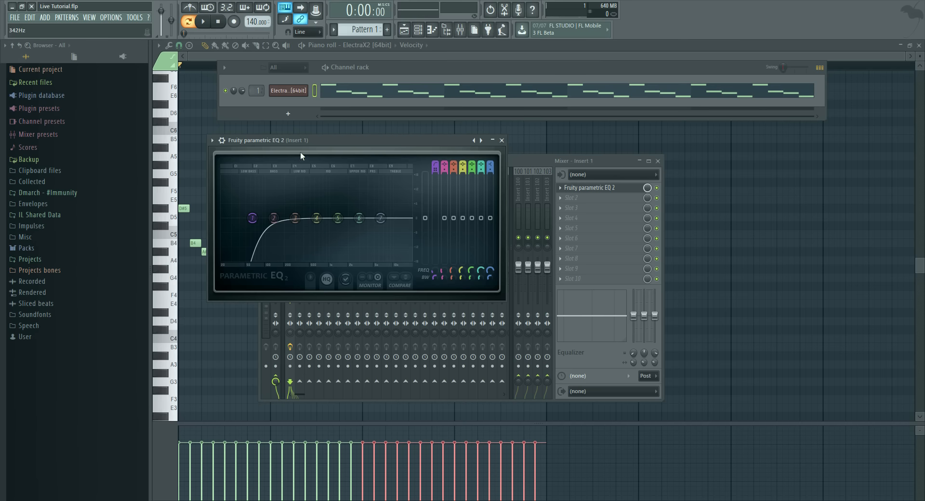
{"action": "left_click_drag", "start_coordinate": [304, 141], "coordinate": [313, 142]}
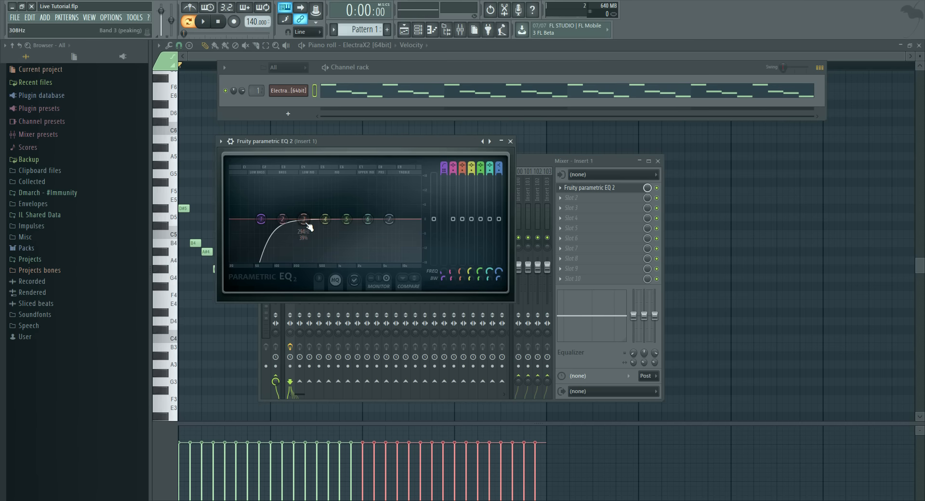
{"action": "left_click_drag", "start_coordinate": [260, 221], "coordinate": [373, 183]}
{"action": "key", "text": "space"}
{"action": "right_click", "coordinate": [372, 183]}
{"action": "left_click", "coordinate": [386, 196]}
{"action": "key", "text": "space"}
Step: Lower EQ band 2 fully at the low end, set the band 1 high-pass to about 128 Hz, and close the EQ and mixer
{"action": "left_click_drag", "start_coordinate": [311, 219], "coordinate": [256, 261]}
{"action": "left_click_drag", "start_coordinate": [271, 221], "coordinate": [277, 219]}
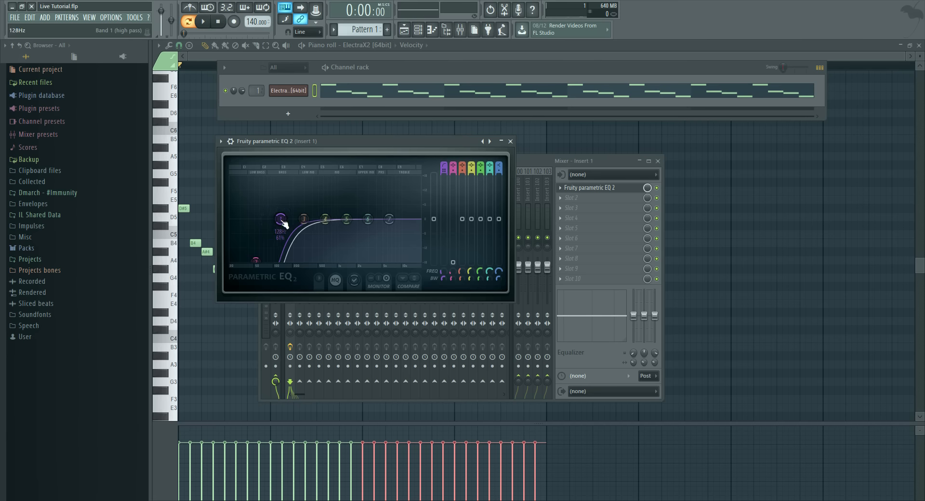
{"action": "key", "text": "space"}
{"action": "left_click_drag", "start_coordinate": [283, 224], "coordinate": [281, 219]}
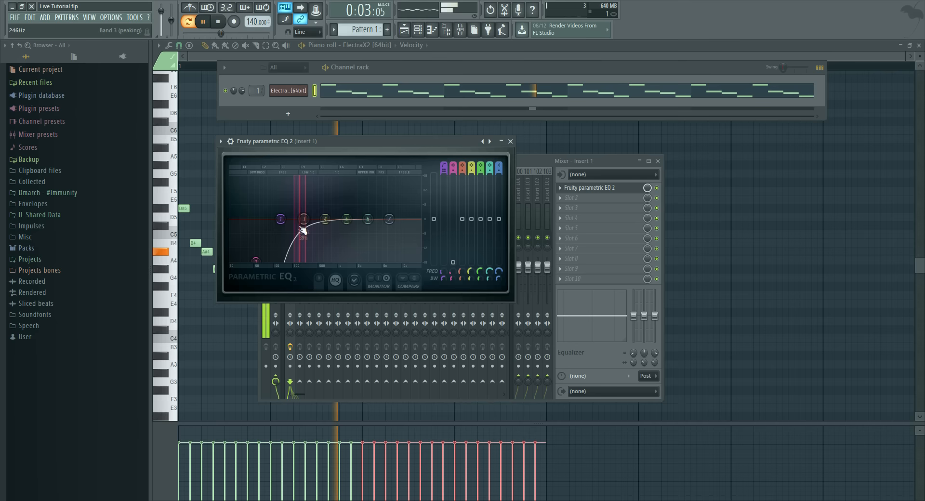
{"action": "left_click", "coordinate": [510, 142]}
{"action": "key", "text": "space"}
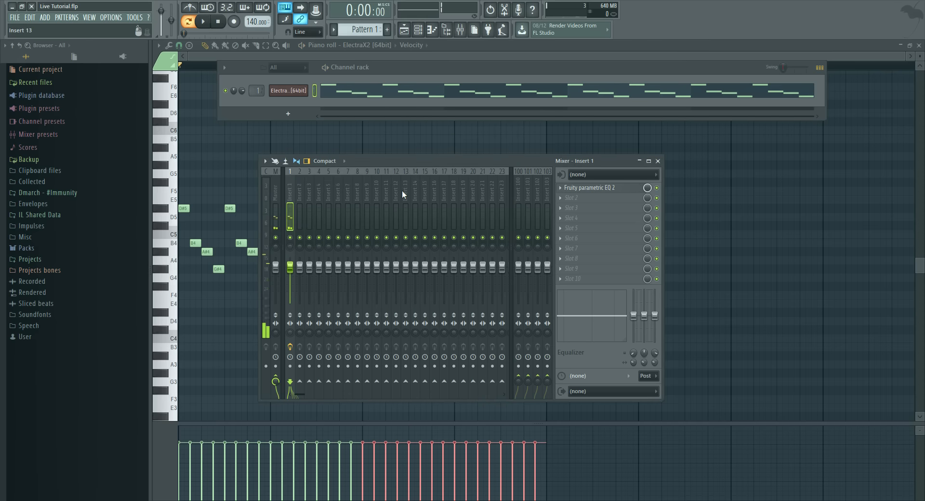
{"action": "left_click", "coordinate": [657, 161]}
Step: Add a Sylenth1 [64bit] channel to the project
{"action": "left_click_drag", "start_coordinate": [430, 62], "coordinate": [383, 79]}
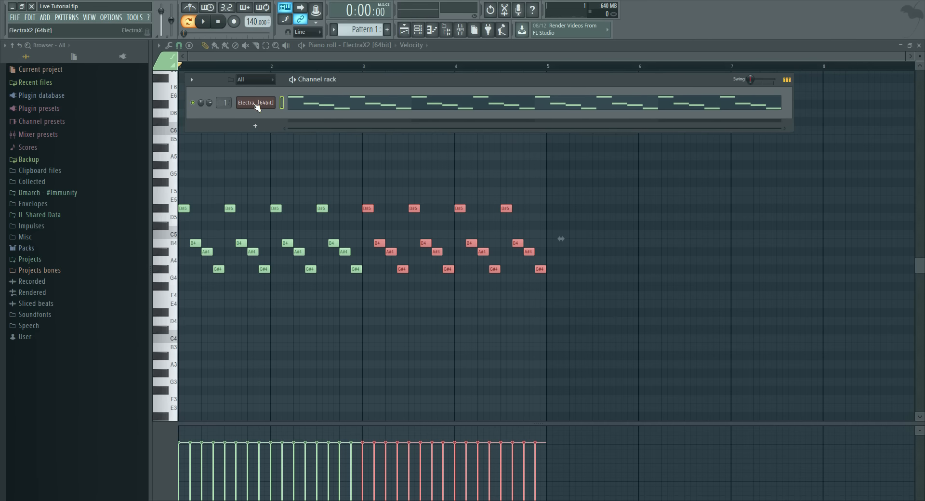
{"action": "left_click", "coordinate": [47, 20]}
{"action": "mouse_move", "coordinate": [97, 30]}
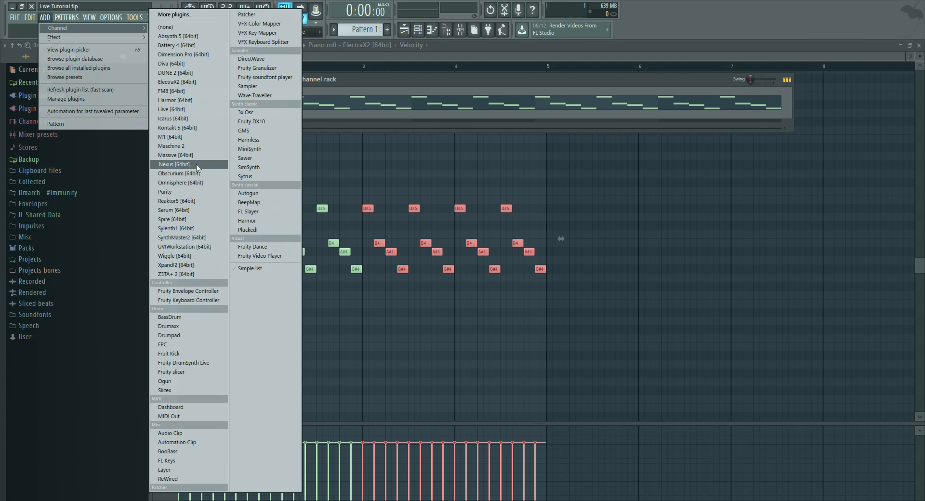
{"action": "left_click", "coordinate": [188, 229]}
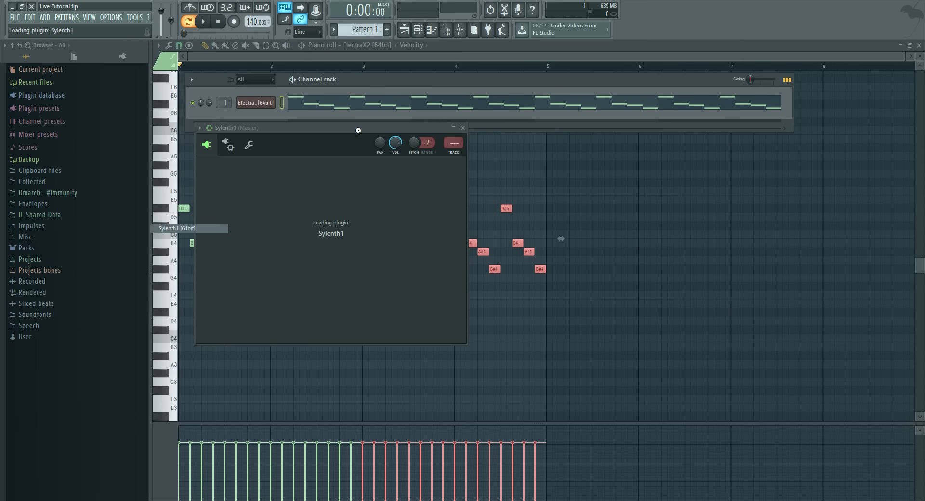
Step: Load the custom Sylenth1 bank "Sylenth1 - Clarity (64 Presets) - Presented By ItsDmarch"
{"action": "left_click", "coordinate": [347, 247]}
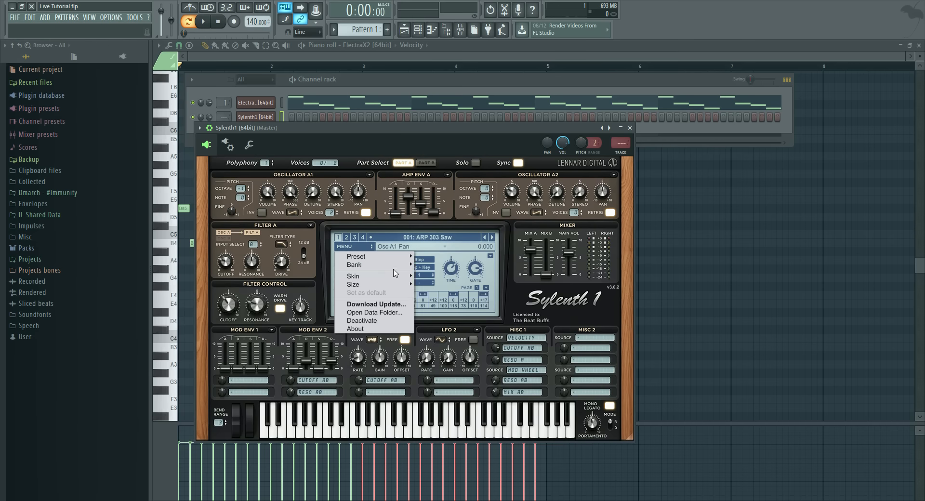
{"action": "mouse_move", "coordinate": [376, 265]}
{"action": "mouse_move", "coordinate": [451, 274]}
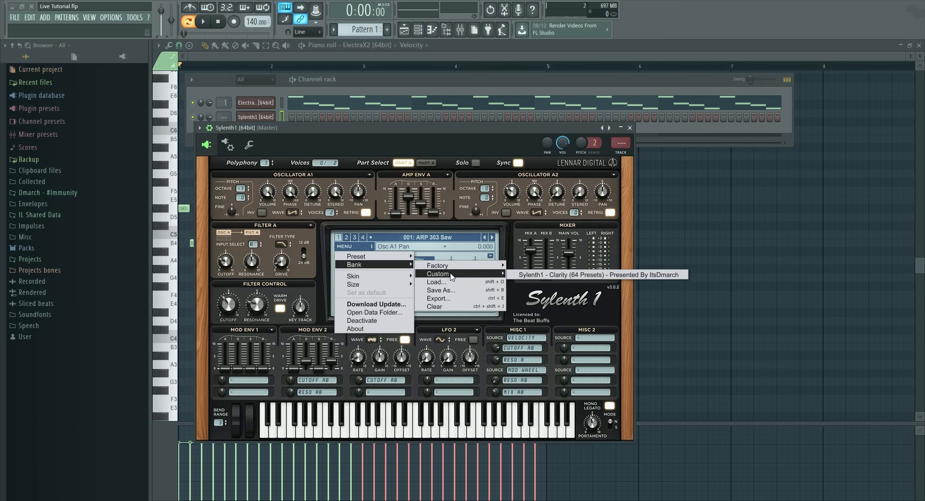
{"action": "left_click", "coordinate": [526, 275]}
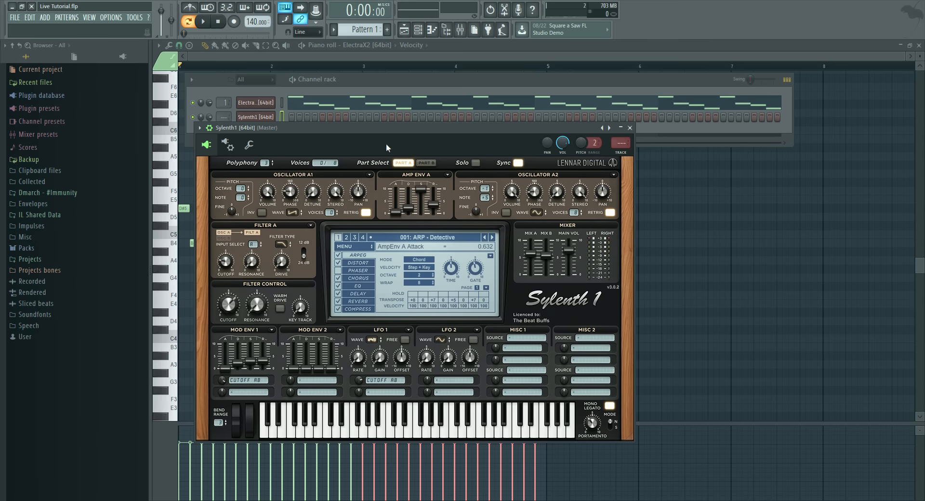
Step: Choose the preset "009: BASS - Drake" and open the piano roll of the Sylenth1 channel
{"action": "left_click_drag", "start_coordinate": [387, 148], "coordinate": [406, 150]}
{"action": "left_click", "coordinate": [427, 243]}
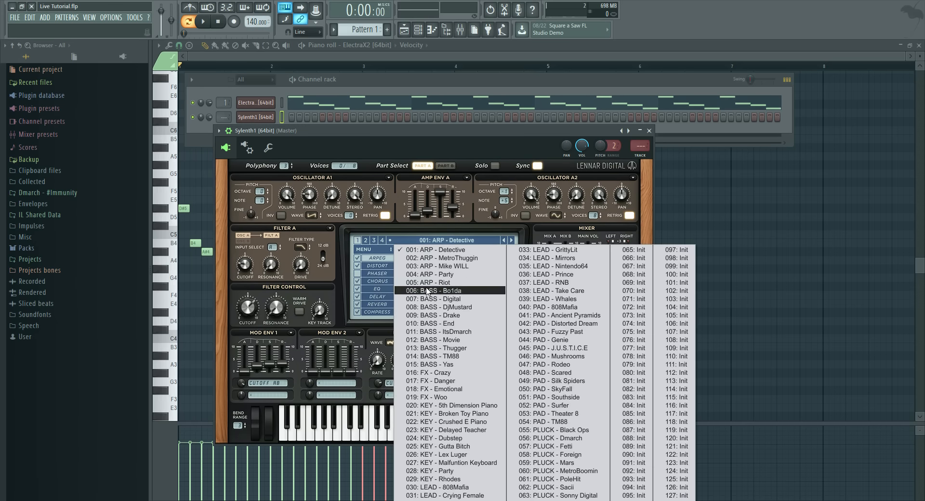
{"action": "left_click", "coordinate": [458, 316]}
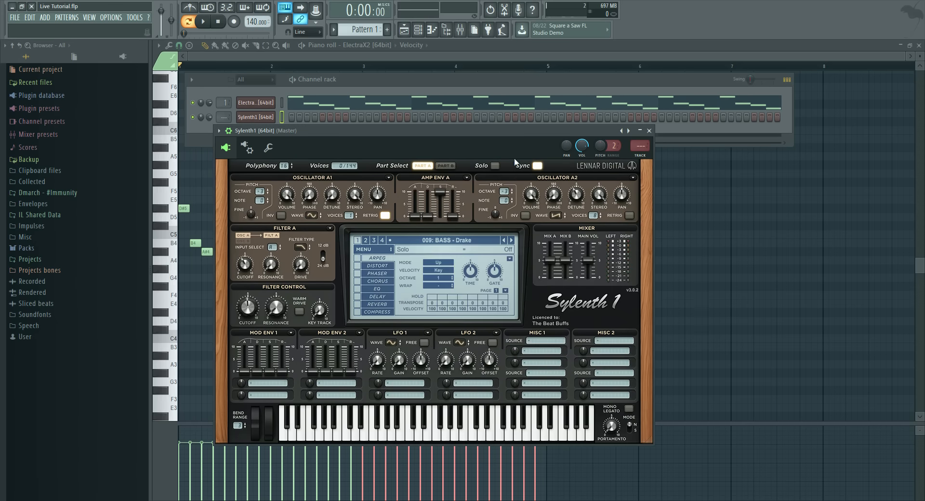
{"action": "left_click_drag", "start_coordinate": [518, 131], "coordinate": [532, 149]}
{"action": "right_click", "coordinate": [274, 115]}
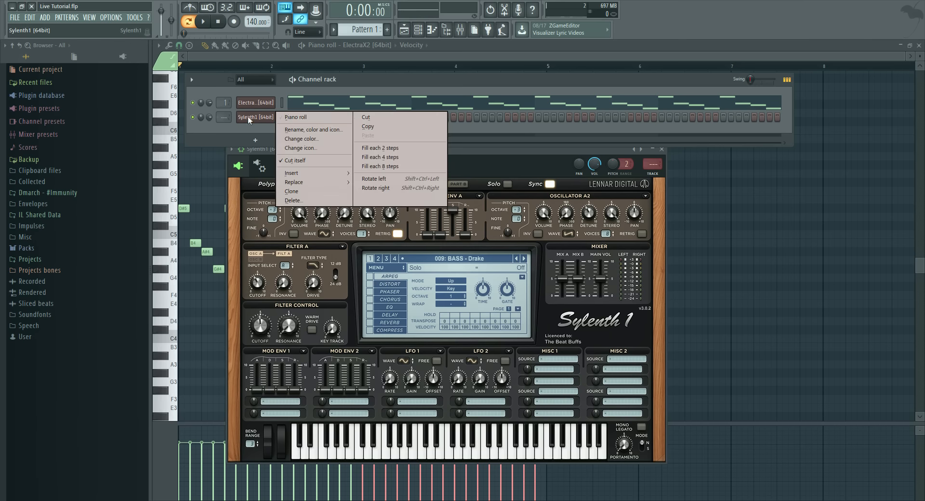
{"action": "left_click", "coordinate": [296, 117]}
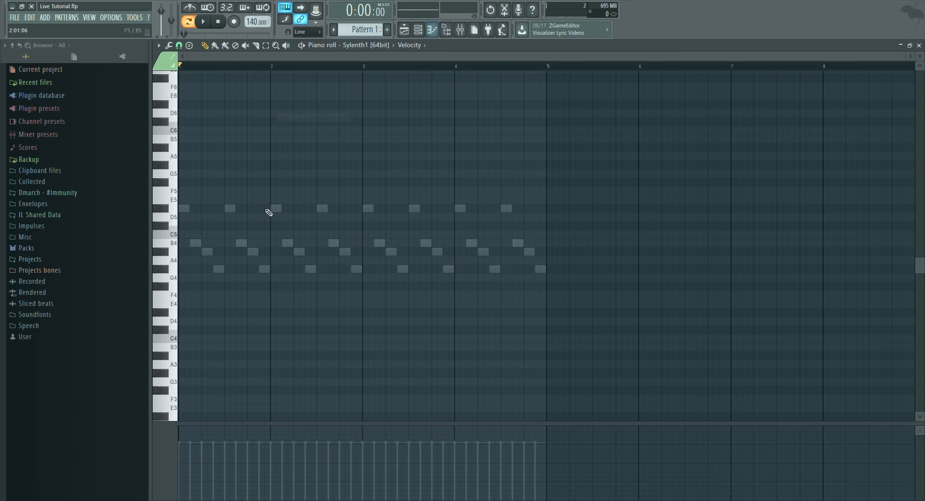
{"action": "left_click", "coordinate": [183, 244]}
{"action": "right_click", "coordinate": [182, 243]}
{"action": "left_click", "coordinate": [183, 209]}
{"action": "left_click", "coordinate": [186, 226]}
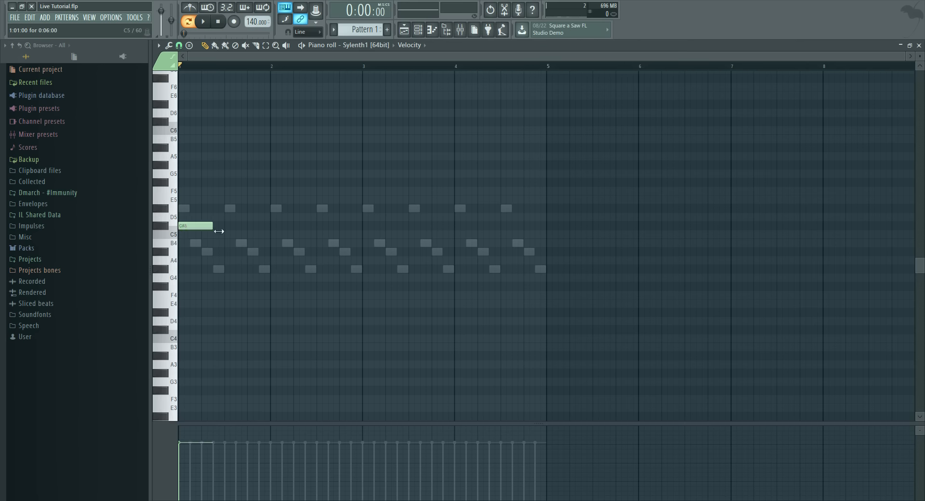
{"action": "left_click_drag", "start_coordinate": [218, 232], "coordinate": [267, 235]}
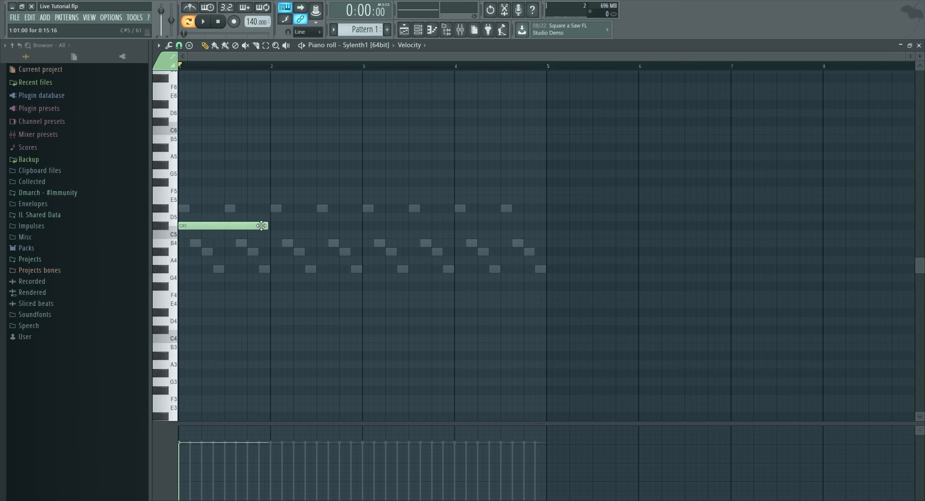
{"action": "right_click", "coordinate": [261, 226]}
Step: Draw a bass note filling bar 1, place it on G#5, and play it back with the melody
{"action": "left_click", "coordinate": [179, 121]}
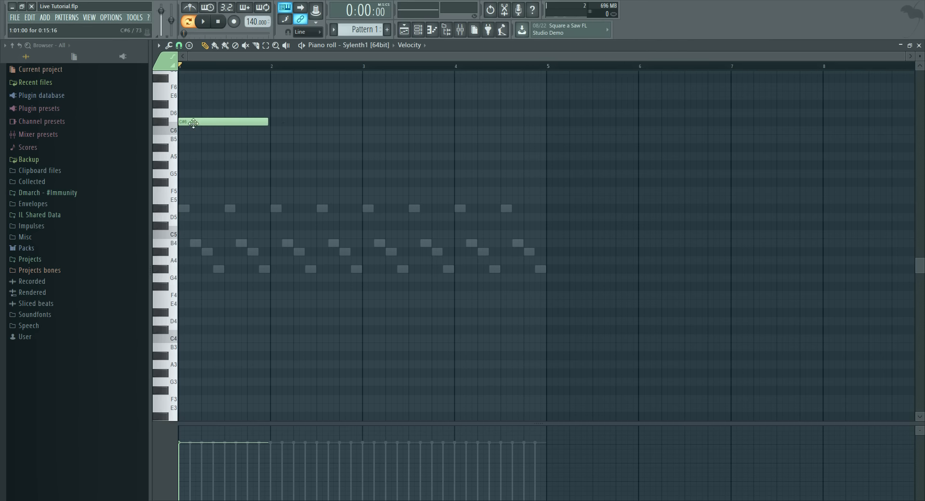
{"action": "left_click", "coordinate": [252, 120]}
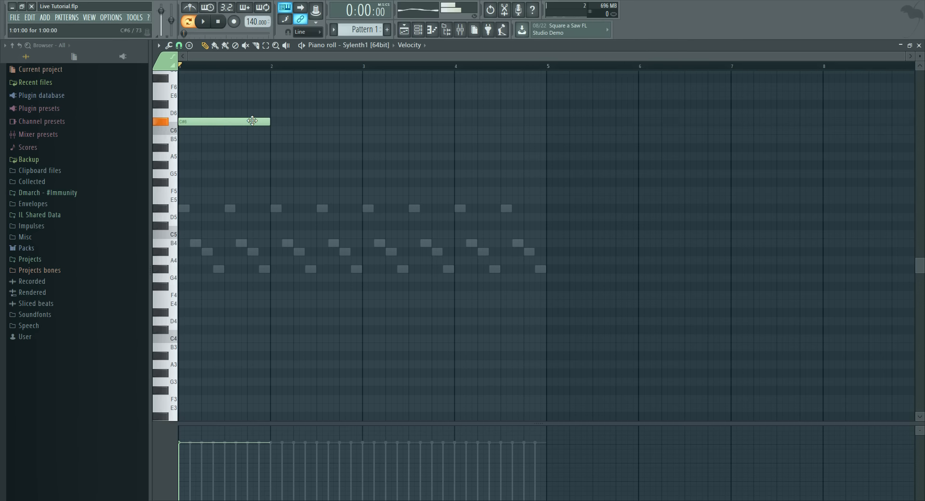
{"action": "scroll", "coordinate": [241, 145], "scroll_direction": "up", "scroll_amount": 3}
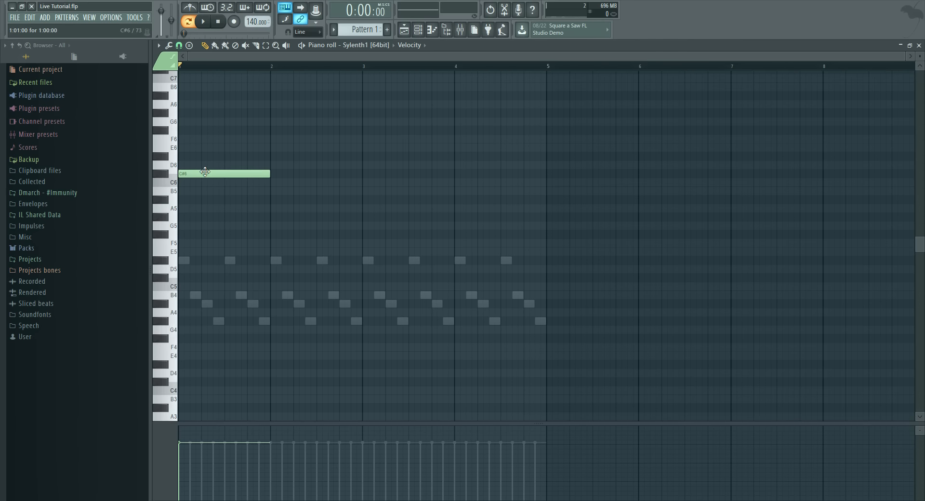
{"action": "left_click", "coordinate": [211, 174]}
{"action": "left_click_drag", "start_coordinate": [212, 174], "coordinate": [190, 220]}
{"action": "key", "text": "space"}
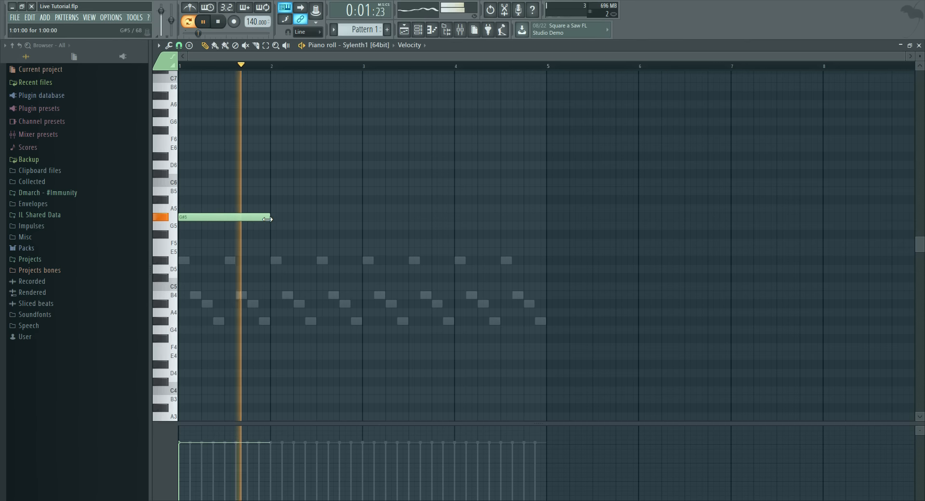
{"action": "key", "text": "space"}
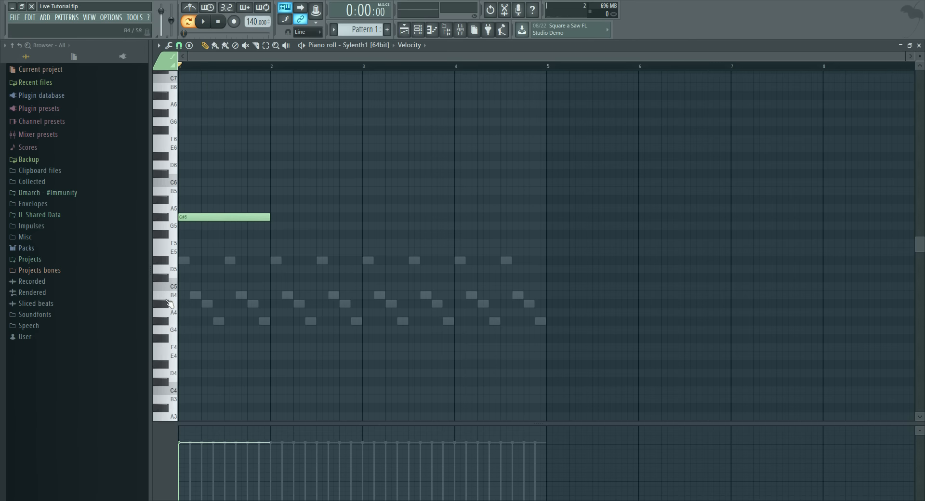
Step: Switch the piano roll's Ghost channels helper off and back on
{"action": "left_click", "coordinate": [157, 46]}
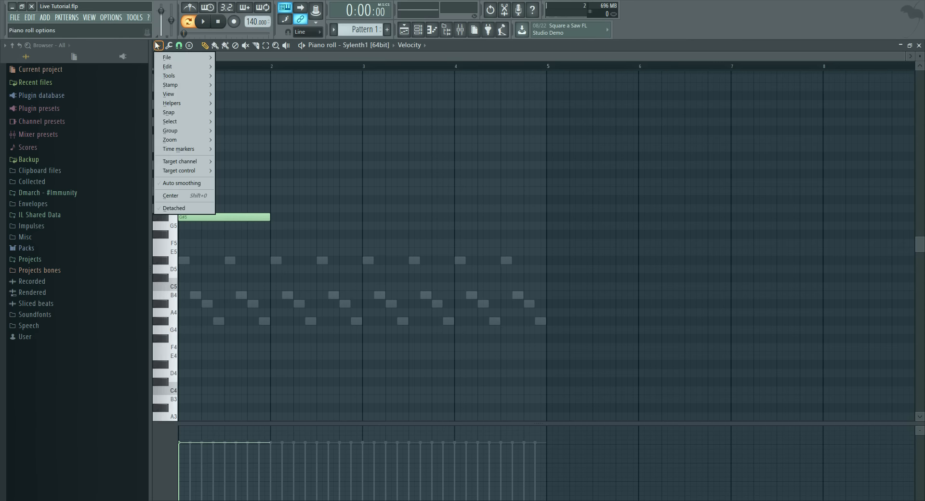
{"action": "left_click", "coordinate": [158, 45]}
{"action": "left_click", "coordinate": [158, 45]}
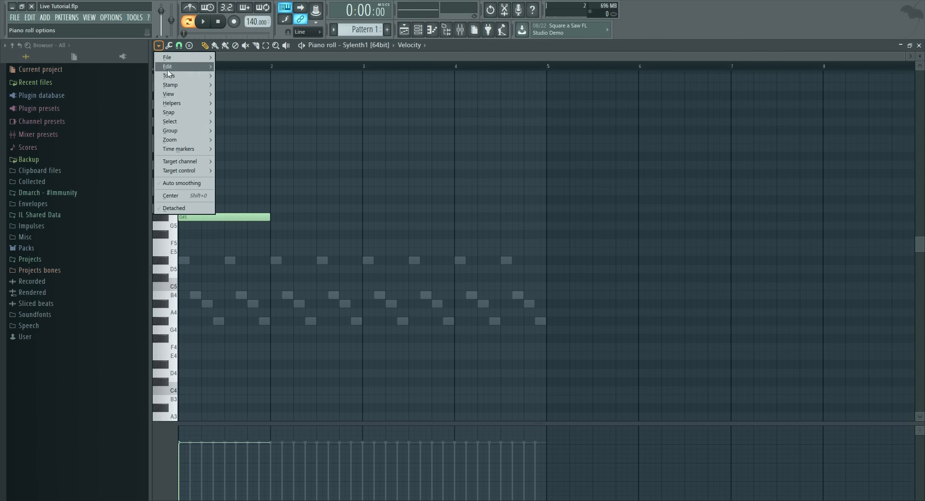
{"action": "mouse_move", "coordinate": [189, 107]}
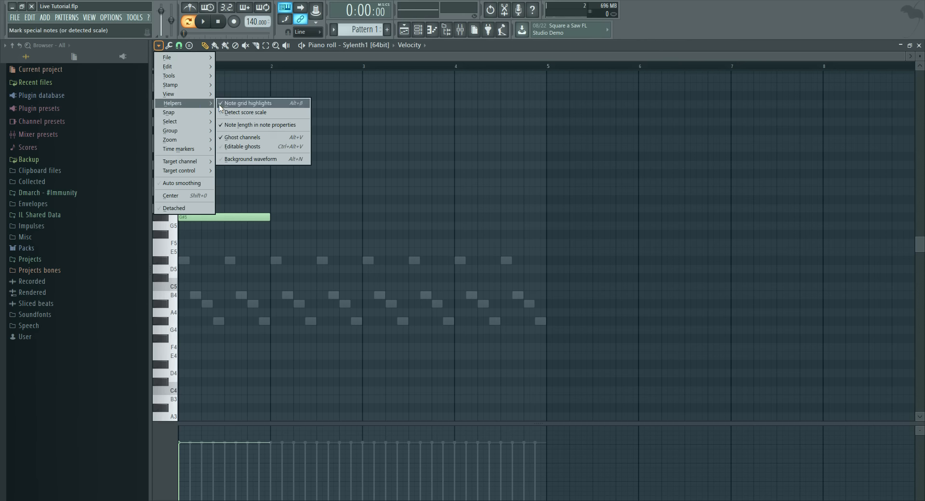
{"action": "left_click", "coordinate": [242, 138]}
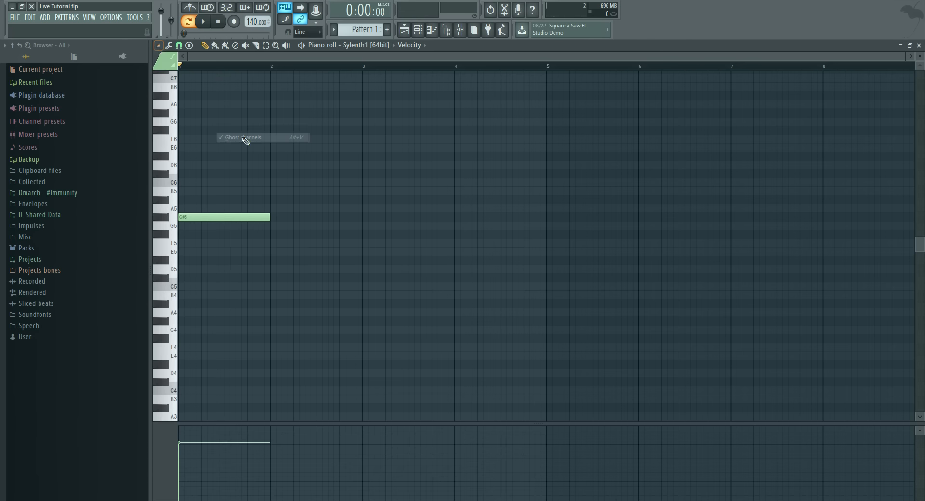
{"action": "left_click", "coordinate": [158, 45]}
{"action": "mouse_move", "coordinate": [192, 104]}
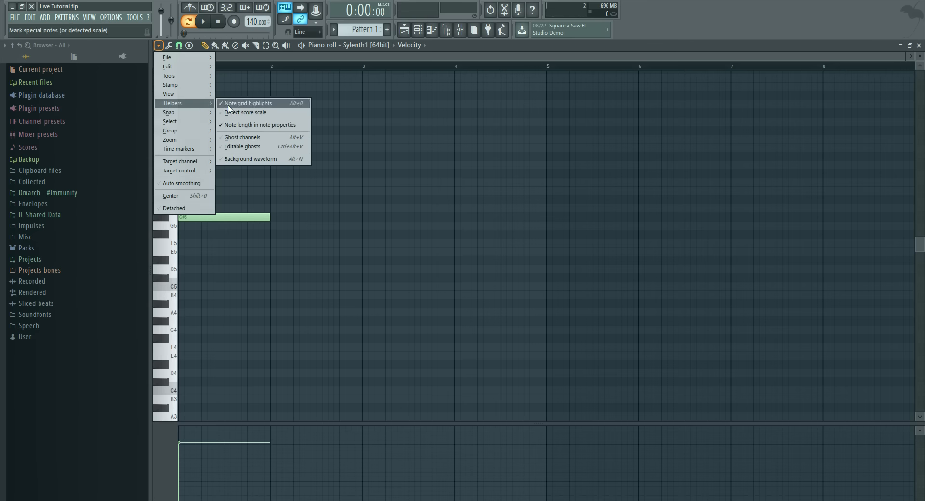
{"action": "left_click", "coordinate": [242, 137]}
Step: Play the pattern and lengthen the G#5 note to cover bars 1 and 2
{"action": "key", "text": "space"}
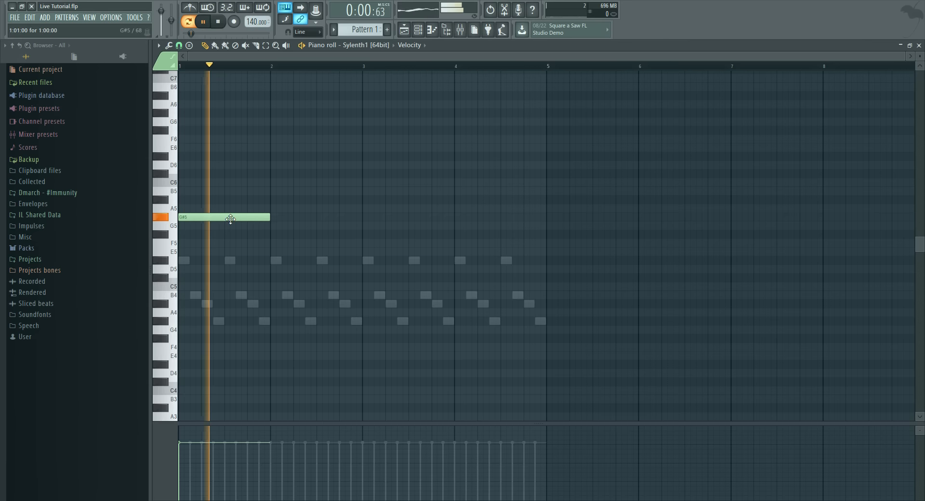
{"action": "left_click_drag", "start_coordinate": [270, 216], "coordinate": [376, 260]}
{"action": "key", "text": "space"}
Step: Add a second bass note on F#5 at the start of bar 3, 1:04:00 long, checking it in playback
{"action": "left_click", "coordinate": [362, 243]}
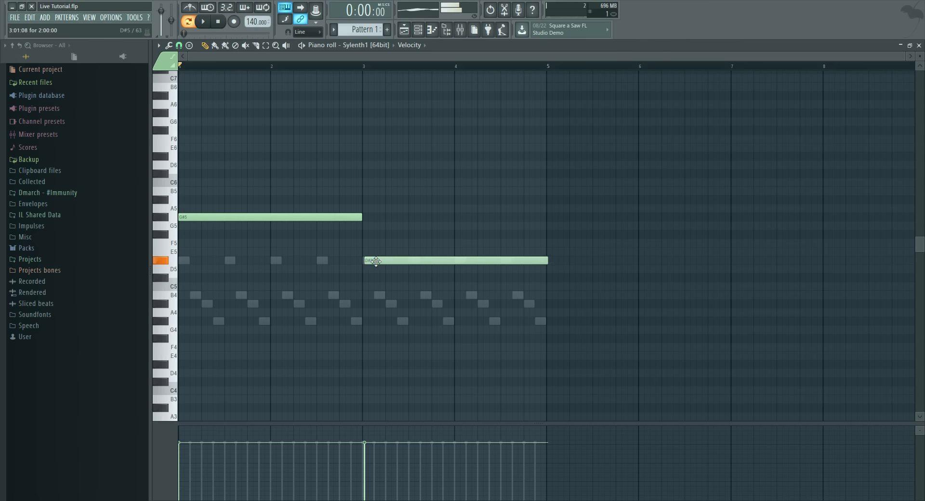
{"action": "key", "text": "space"}
{"action": "left_click_drag", "start_coordinate": [545, 261], "coordinate": [438, 235]}
{"action": "key", "text": "space"}
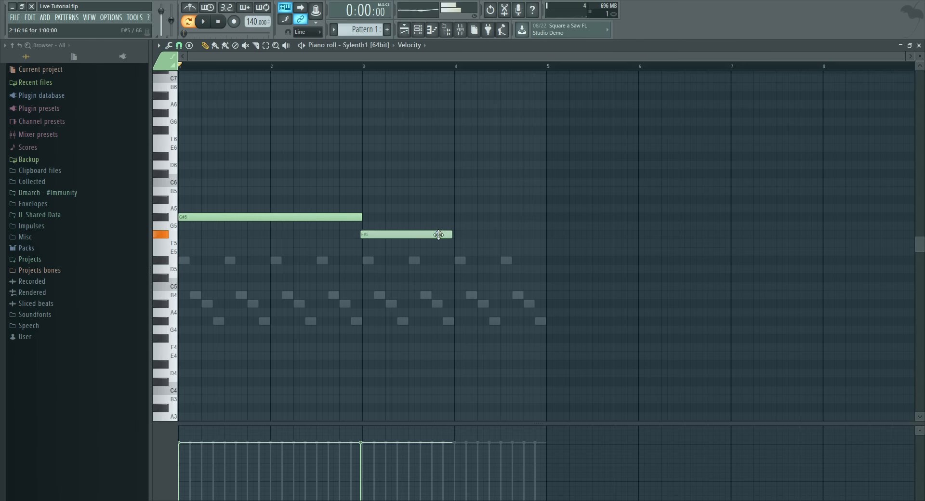
{"action": "key", "text": "space"}
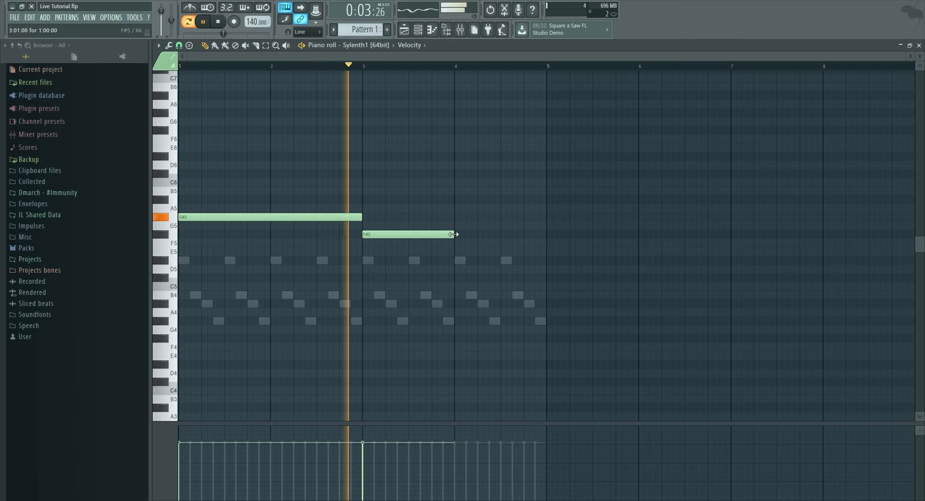
{"action": "left_click_drag", "start_coordinate": [453, 234], "coordinate": [478, 238]}
{"action": "key", "text": "space"}
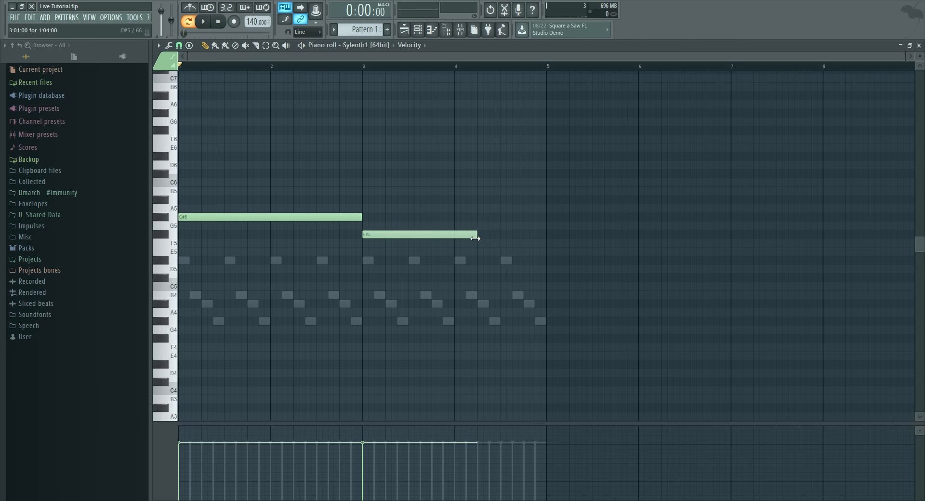
Step: Add a third bass note on B5 at 4:05:00, 0:12:00 long, ending with bar 4, and check it in playback
{"action": "left_click", "coordinate": [478, 199]}
{"action": "left_click_drag", "start_coordinate": [588, 200], "coordinate": [588, 202]}
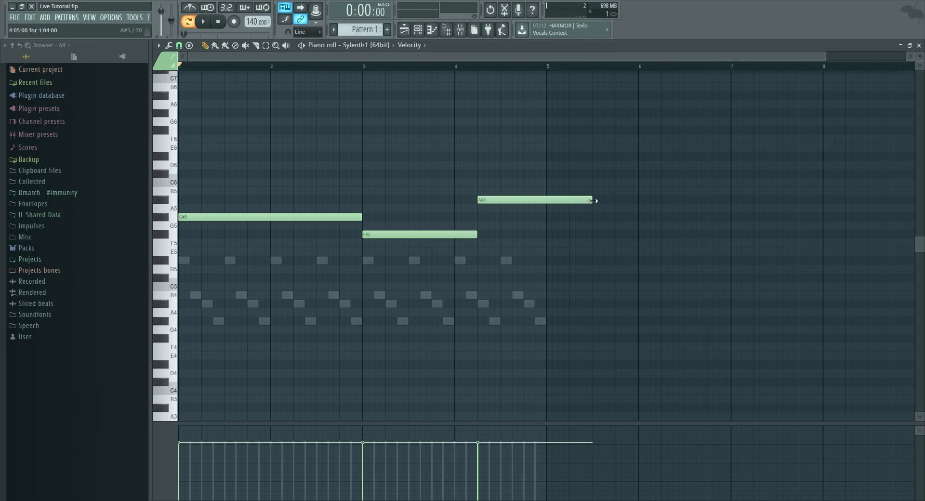
{"action": "left_click", "coordinate": [524, 202]}
{"action": "left_click_drag", "start_coordinate": [524, 203], "coordinate": [523, 192]}
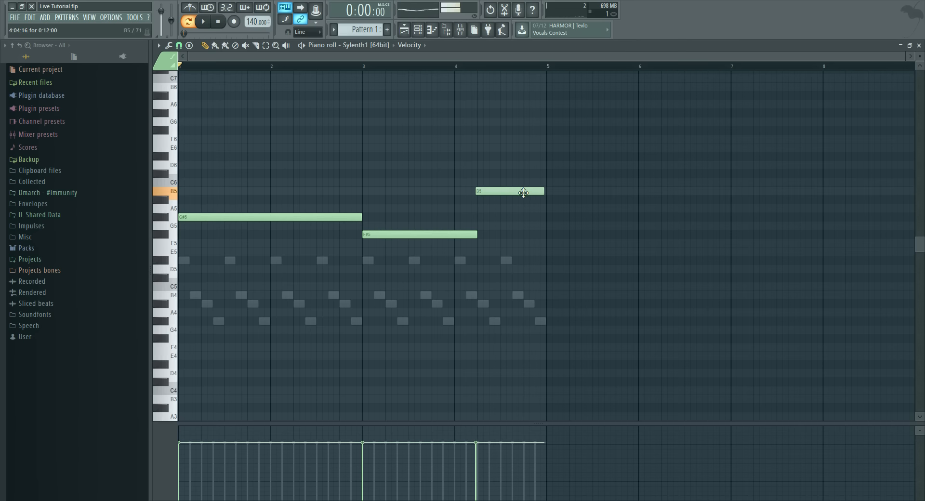
{"action": "key", "text": "space"}
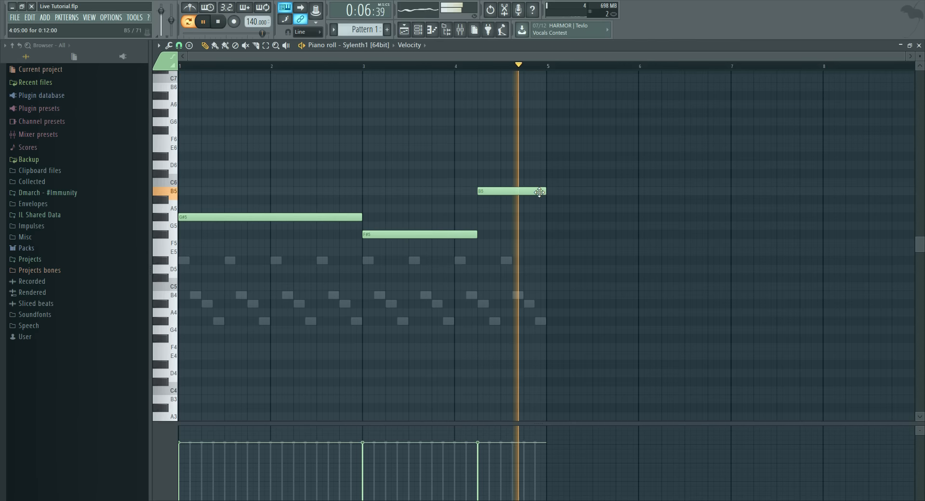
{"action": "key", "text": "space"}
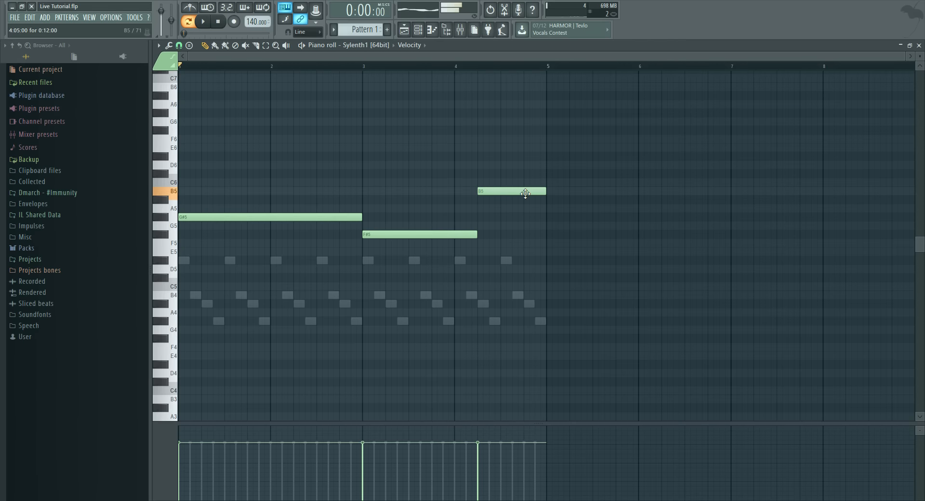
Step: Add a bass note on A#5 at the start of bar 5 and stretch it to two bars during playback
{"action": "left_click", "coordinate": [548, 210]}
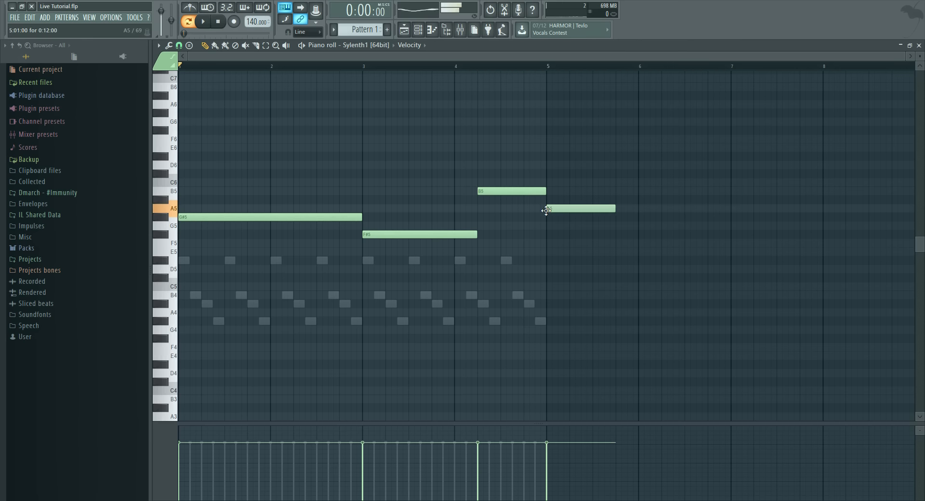
{"action": "left_click_drag", "start_coordinate": [545, 218], "coordinate": [546, 196]}
{"action": "key", "text": "space"}
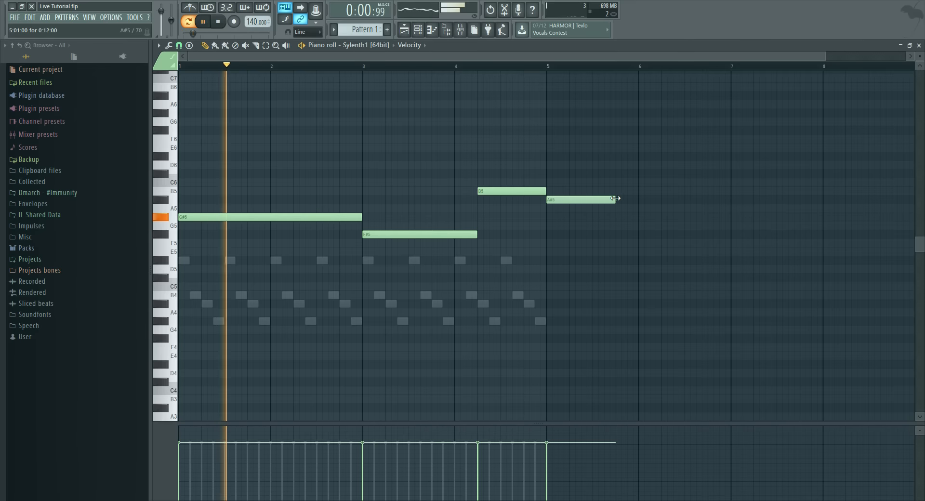
{"action": "left_click_drag", "start_coordinate": [615, 198], "coordinate": [730, 198]}
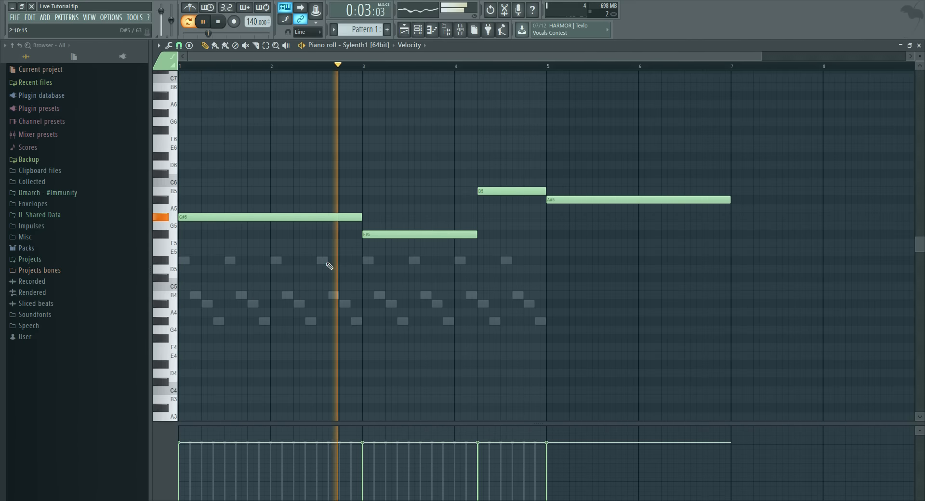
Step: Duplicate the four-bar ElectraX2 melody into bars 5 to 8
{"action": "double_click", "coordinate": [326, 261]}
{"action": "key", "text": "ctrl+b"}
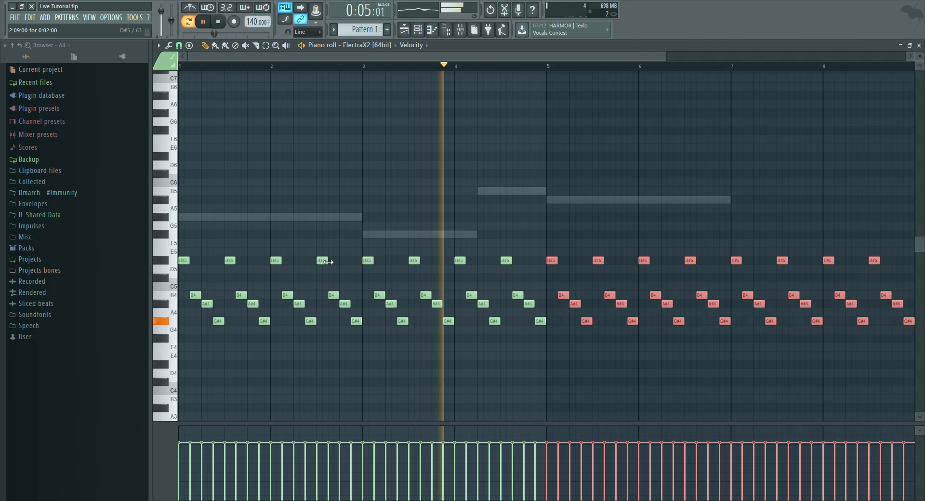
{"action": "scroll", "coordinate": [293, 68], "scroll_direction": "down", "scroll_amount": 2}
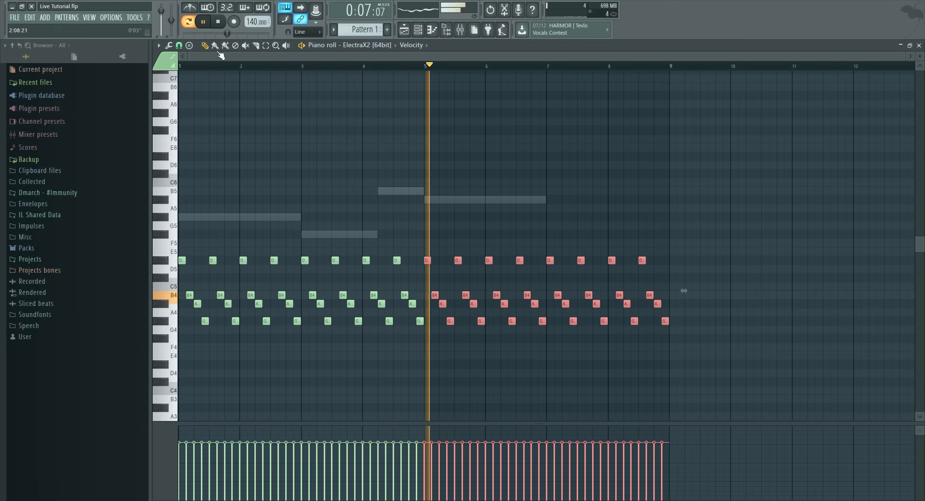
Step: Try the Sylenth1 bass note at bar 5 on D#5 against the extended melody in playback
{"action": "key", "text": "space"}
{"action": "right_click", "coordinate": [428, 200]}
{"action": "right_click", "coordinate": [429, 200]}
{"action": "left_click_drag", "start_coordinate": [434, 199], "coordinate": [436, 265]}
{"action": "key", "text": "space"}
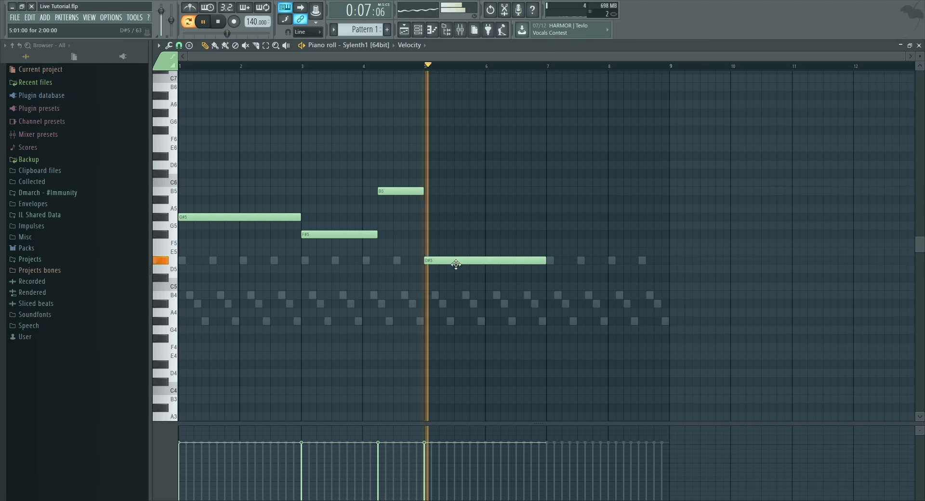
Step: Stop playback and delete the bass note at bar 5
{"action": "key", "text": "space"}
{"action": "mouse_move", "coordinate": [542, 260]}
{"action": "left_mouse_down"}
{"action": "mouse_move", "coordinate": [529, 251]}
{"action": "mouse_move", "coordinate": [529, 265]}
{"action": "mouse_move", "coordinate": [530, 255]}
{"action": "left_mouse_up"}
{"action": "right_click", "coordinate": [529, 256]}
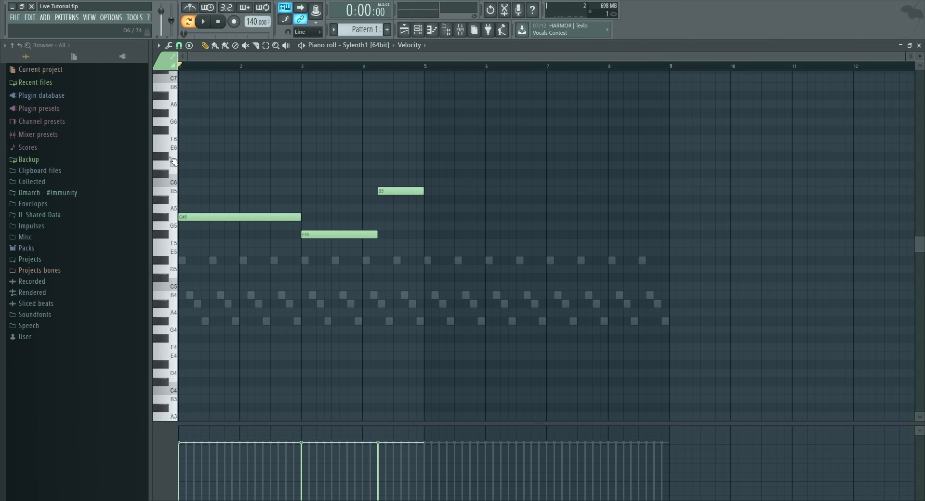
Step: Add two-bar bass notes on E5 at bar 5 and F#5 at bar 7, checking them in playback
{"action": "key", "text": "space"}
{"action": "mouse_move", "coordinate": [432, 265]}
{"action": "left_mouse_down"}
{"action": "mouse_move", "coordinate": [439, 245]}
{"action": "mouse_move", "coordinate": [441, 256]}
{"action": "left_mouse_up"}
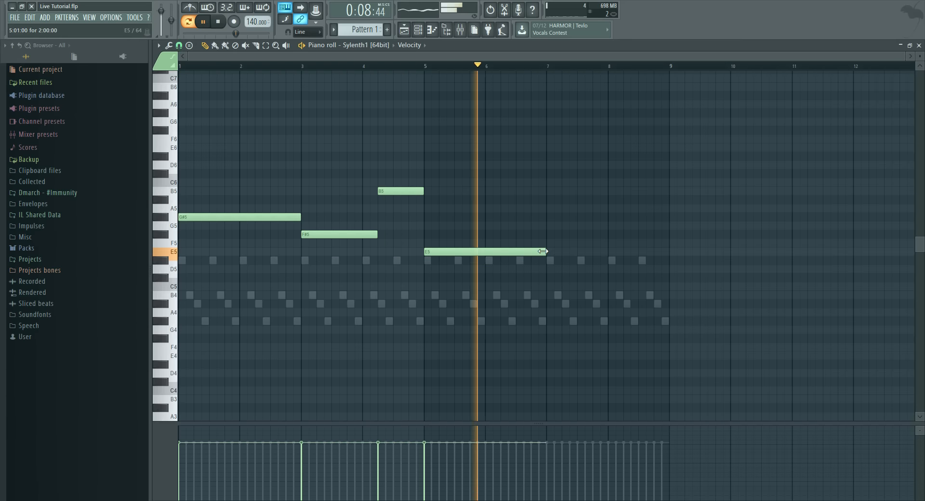
{"action": "left_click", "coordinate": [548, 235]}
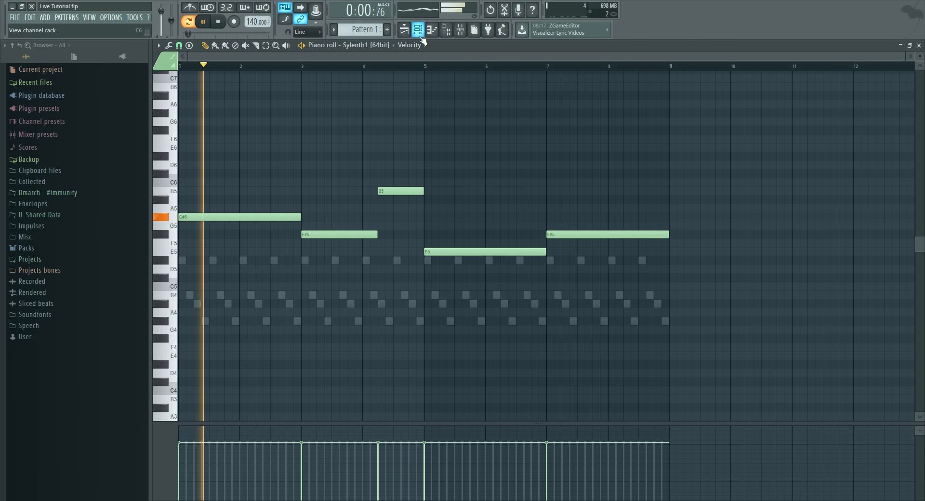
{"action": "key", "text": "space"}
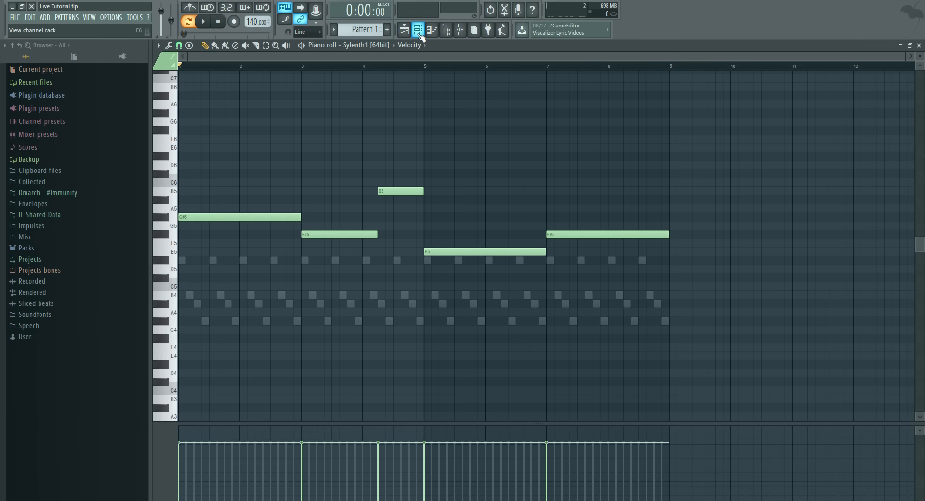
Step: Route the Sylenth1 channel to mixer insert 2 and load Fruity Parametric EQ 2 in that insert's first effect slot
{"action": "left_click", "coordinate": [419, 30]}
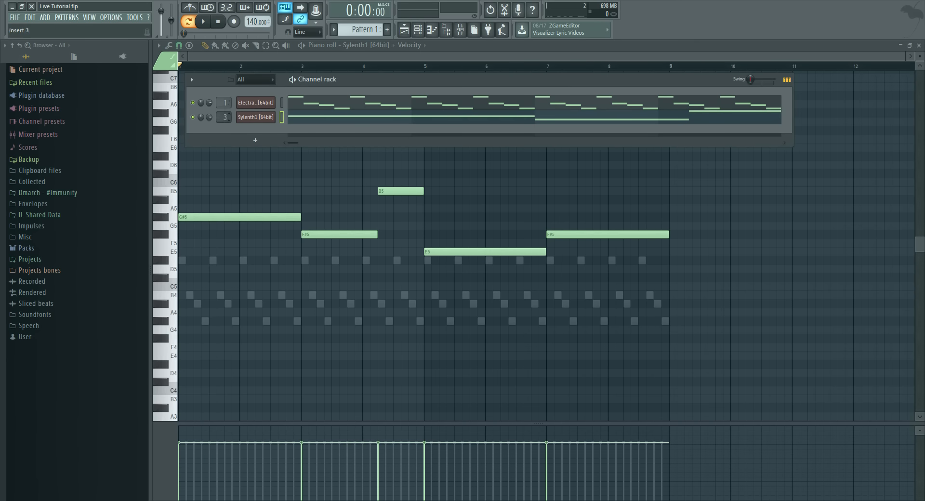
{"action": "left_click", "coordinate": [460, 30]}
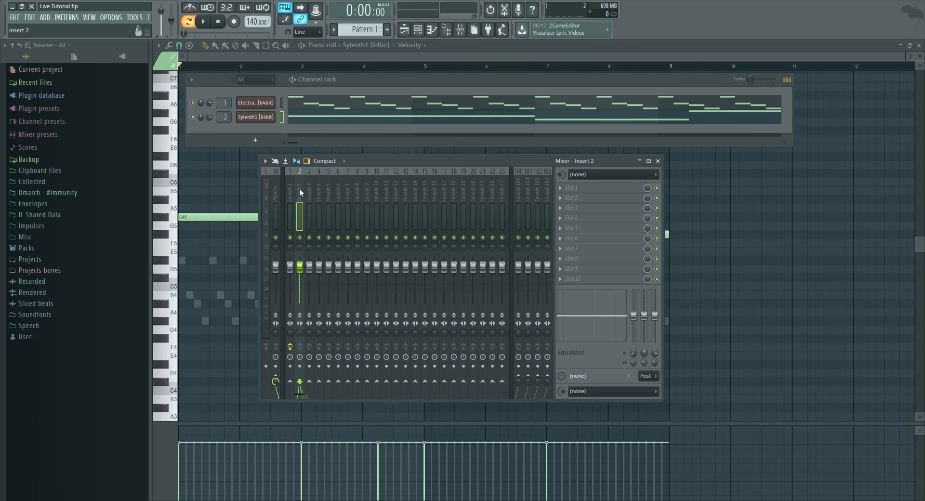
{"action": "left_click", "coordinate": [580, 189]}
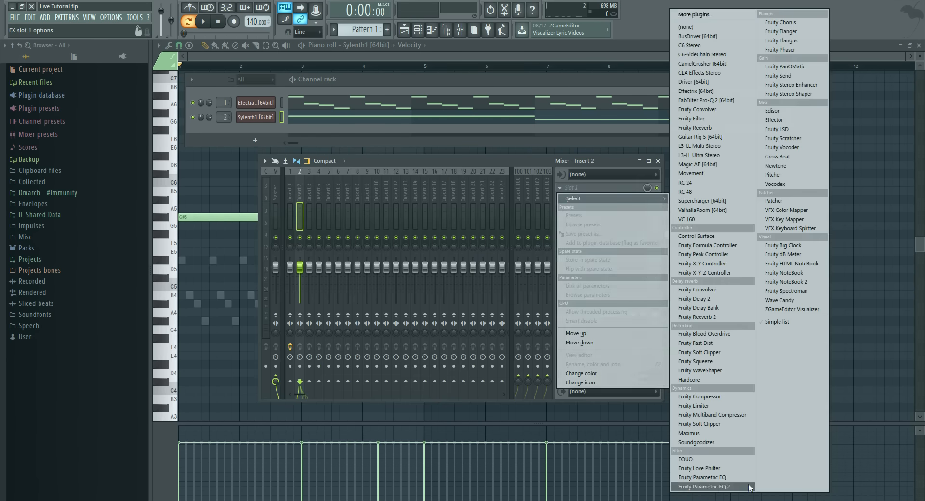
{"action": "left_click", "coordinate": [699, 479]}
Step: Set EQ band 7 on the bass to low pass and bring its cutoff down to around 1 kHz
{"action": "mouse_move", "coordinate": [515, 188]}
{"action": "left_mouse_down"}
{"action": "mouse_move", "coordinate": [515, 222]}
{"action": "mouse_move", "coordinate": [515, 191]}
{"action": "left_mouse_up"}
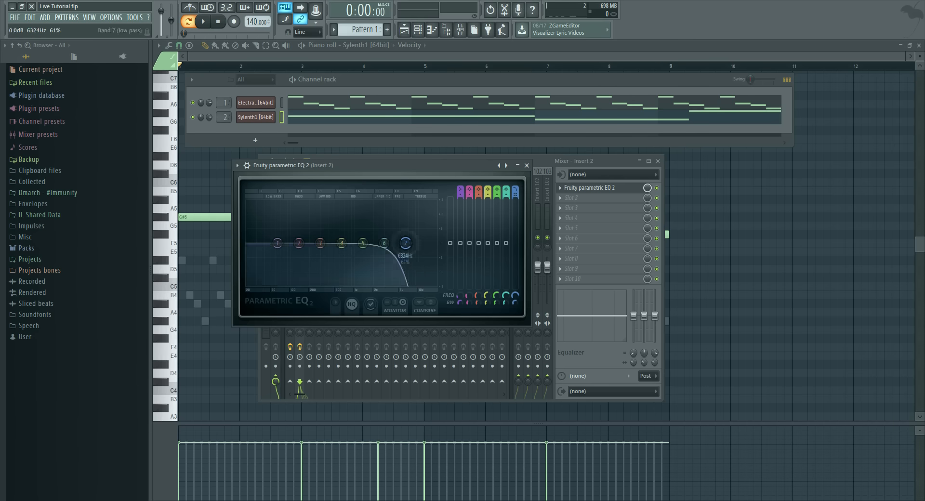
{"action": "left_click_drag", "start_coordinate": [406, 243], "coordinate": [354, 243]}
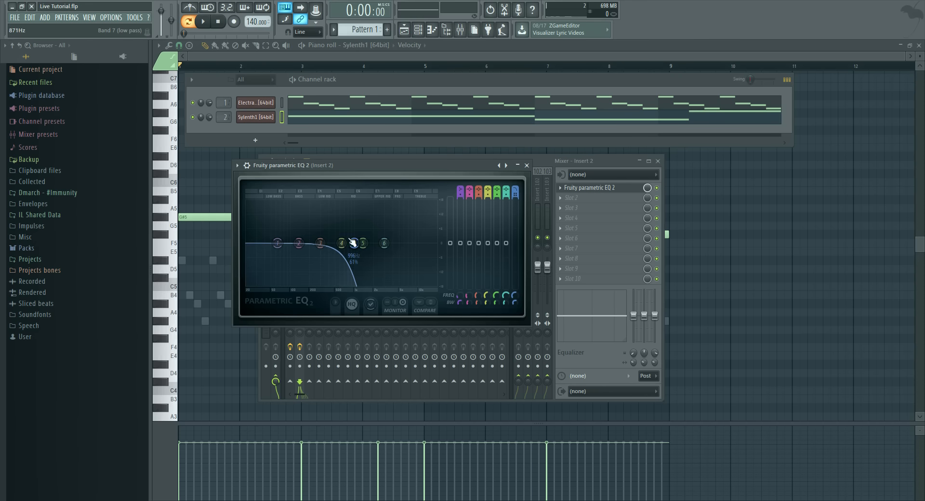
{"action": "mouse_move", "coordinate": [355, 242]}
{"action": "left_mouse_down"}
{"action": "mouse_move", "coordinate": [428, 242]}
{"action": "mouse_move", "coordinate": [347, 231]}
{"action": "left_mouse_up"}
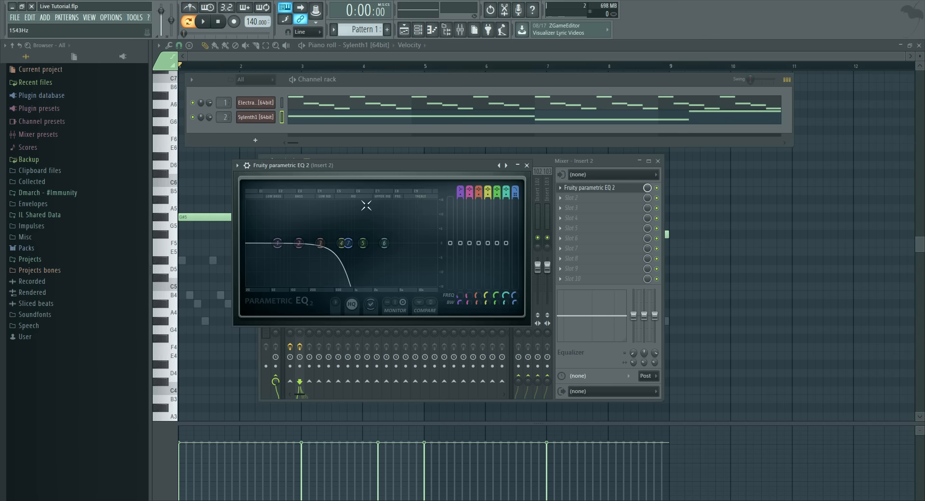
Step: Pull EQ bands 5 and 6 down to minimum gain, preview the bass in playback, and close the EQ
{"action": "left_click_drag", "start_coordinate": [342, 243], "coordinate": [371, 285]}
{"action": "left_click_drag", "start_coordinate": [384, 243], "coordinate": [392, 285]}
{"action": "key", "text": "space"}
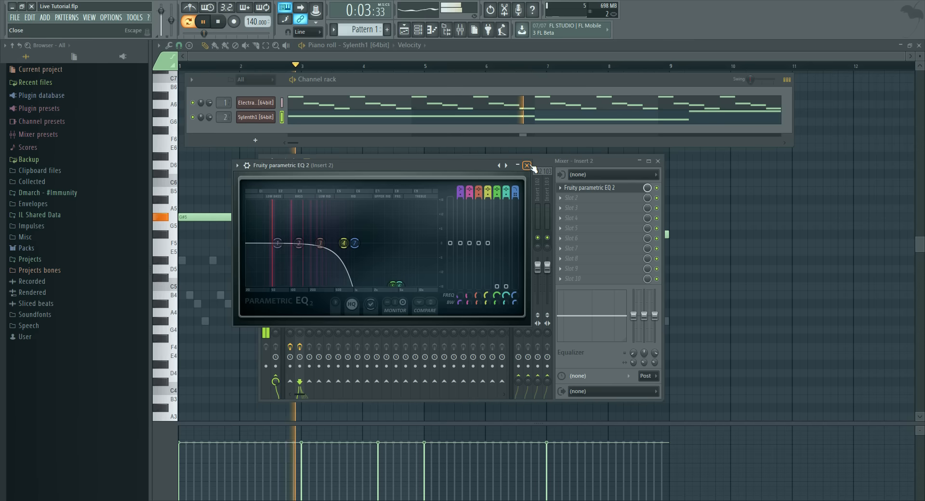
{"action": "left_click", "coordinate": [526, 165]}
{"action": "key", "text": "space"}
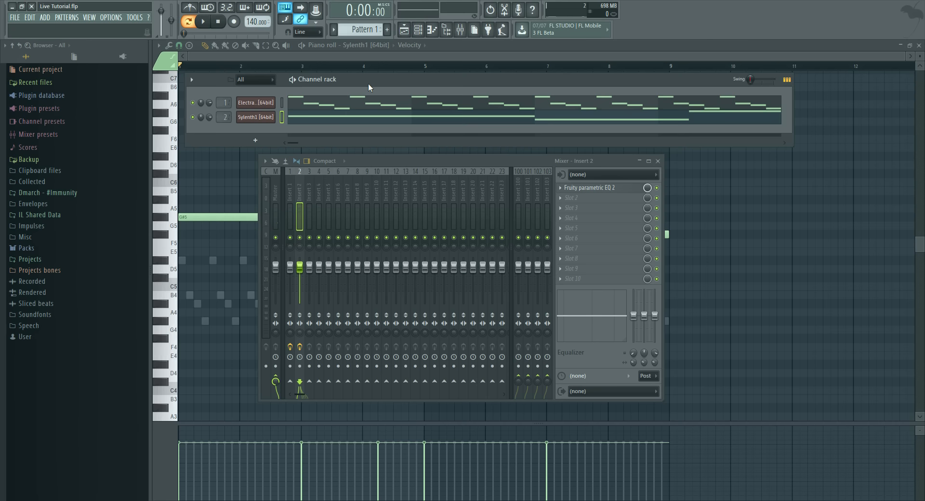
Step: Cut the low band of insert 2's built-in equalizer to -18.0 during playback and close the mixer
{"action": "left_click_drag", "start_coordinate": [438, 158], "coordinate": [393, 161]}
{"action": "key", "text": "space"}
{"action": "left_click_drag", "start_coordinate": [622, 315], "coordinate": [622, 341]}
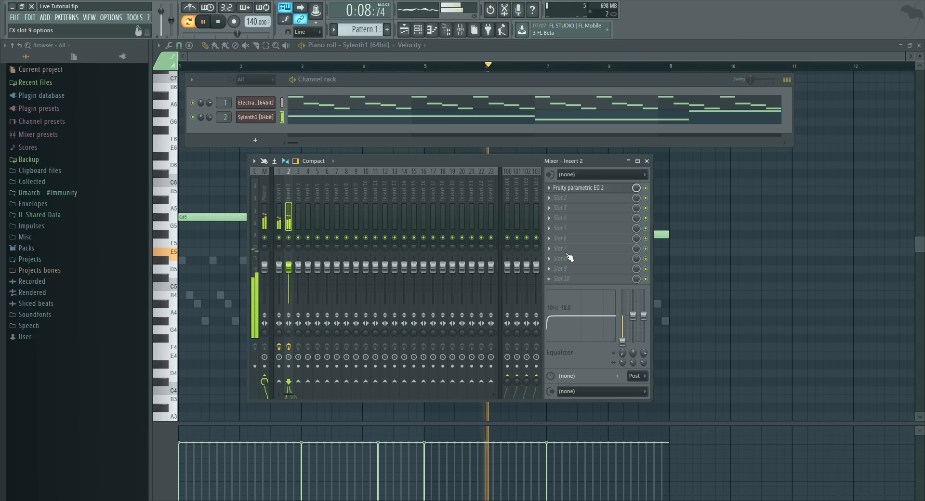
{"action": "key", "text": "F9"}
{"action": "key", "text": "space"}
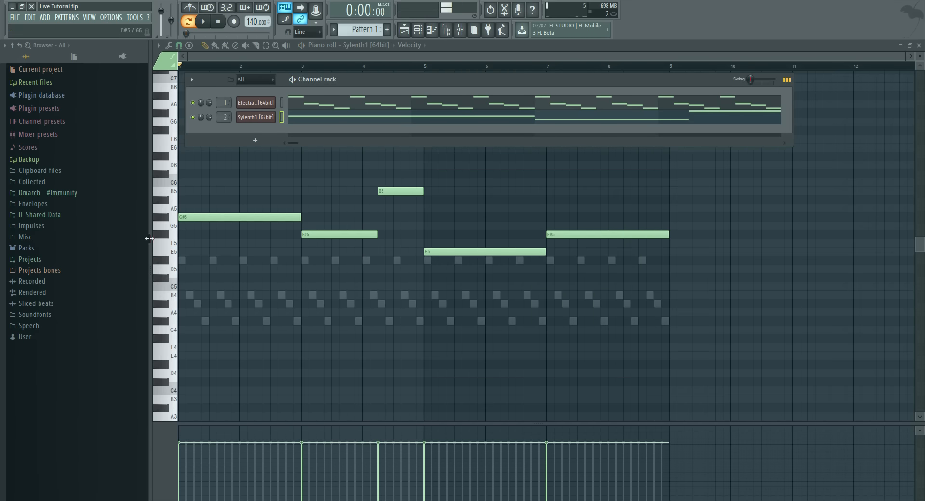
Step: Expand the Drumkits folder under Packs in the browser and look through the kits down to Dmarch
{"action": "left_click", "coordinate": [78, 251]}
{"action": "left_click", "coordinate": [72, 260]}
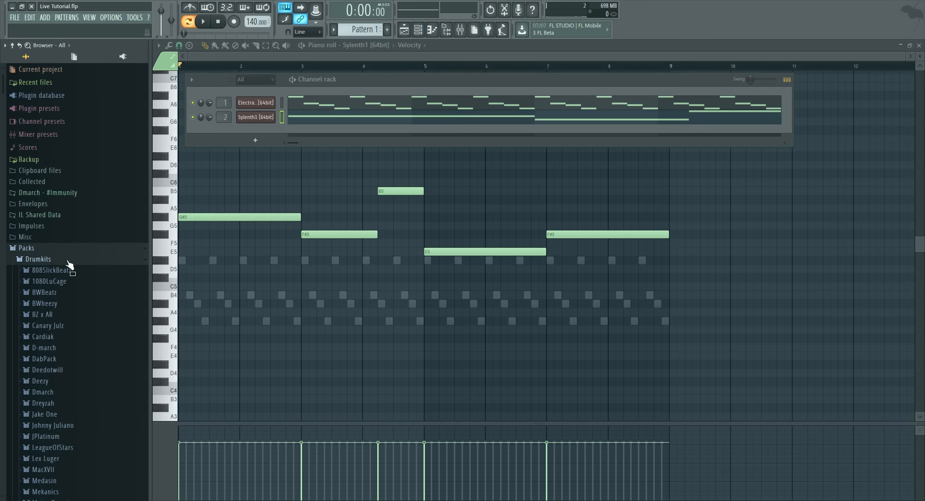
{"action": "scroll", "coordinate": [71, 362], "scroll_direction": "down", "scroll_amount": 3}
{"action": "scroll", "coordinate": [71, 362], "scroll_direction": "down", "scroll_amount": 1}
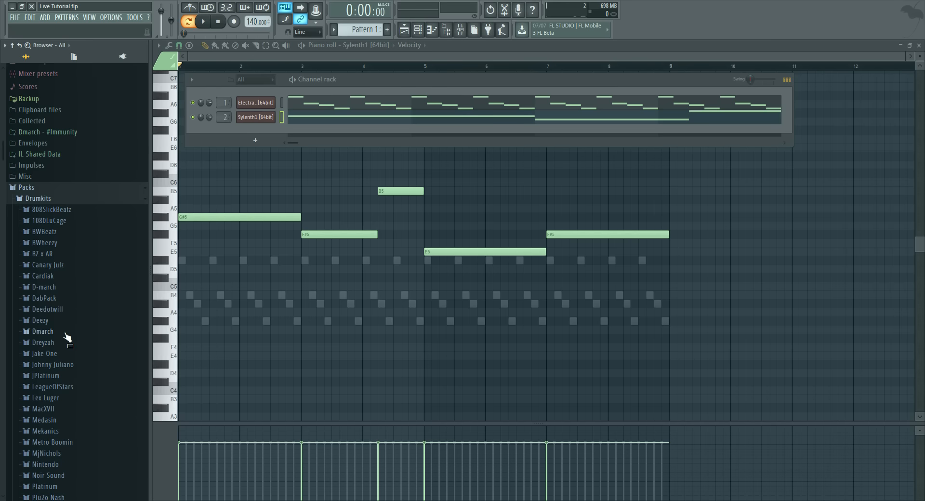
Step: Close the piano roll, channel rack, Sylenth1 and ElectraX2 windows to clear the workspace
{"action": "left_click", "coordinate": [434, 32]}
{"action": "left_click", "coordinate": [434, 31]}
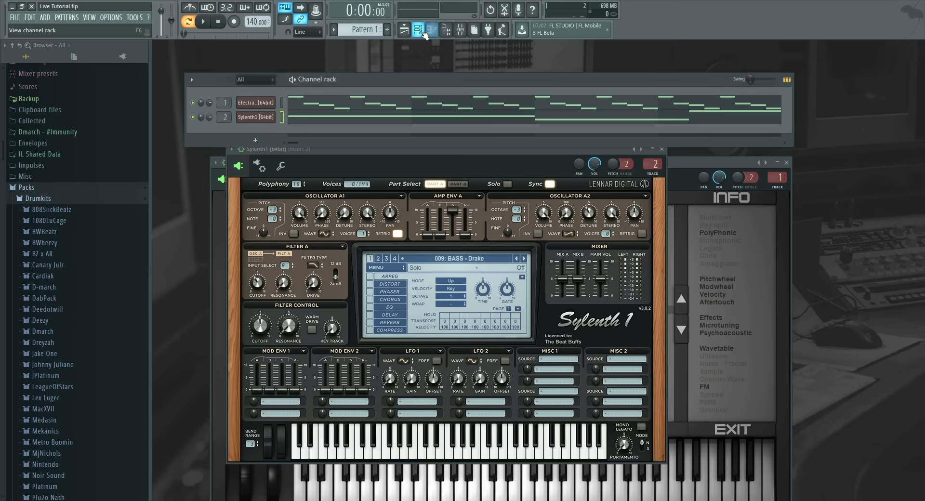
{"action": "left_click", "coordinate": [423, 32]}
{"action": "left_click", "coordinate": [661, 149]}
{"action": "left_click", "coordinate": [786, 163]}
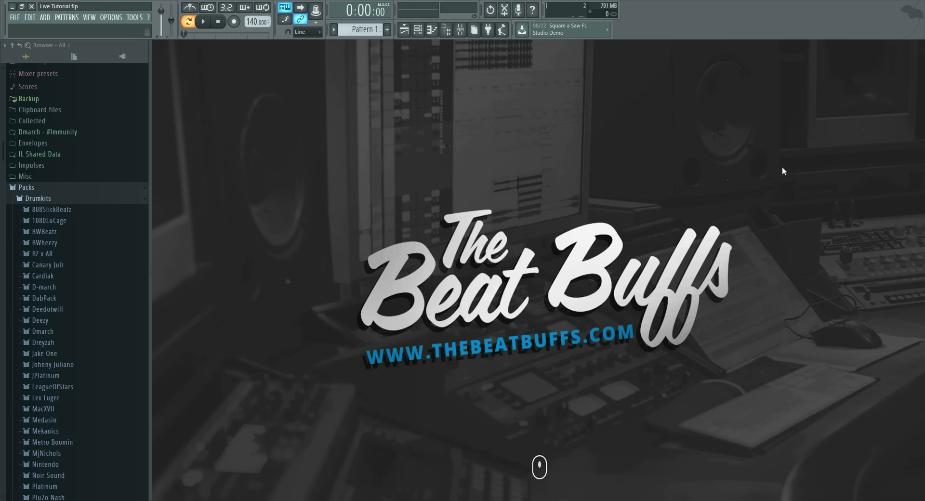
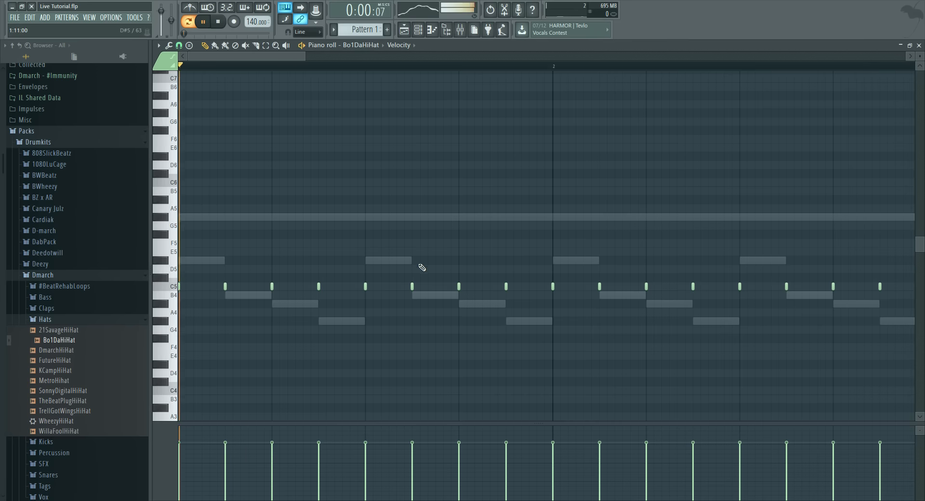
Step: Lengthen the Bo1DaHiHat C5 note at 1:07:00 and set the piano roll snap to 1/4 step
{"action": "key", "text": "space"}
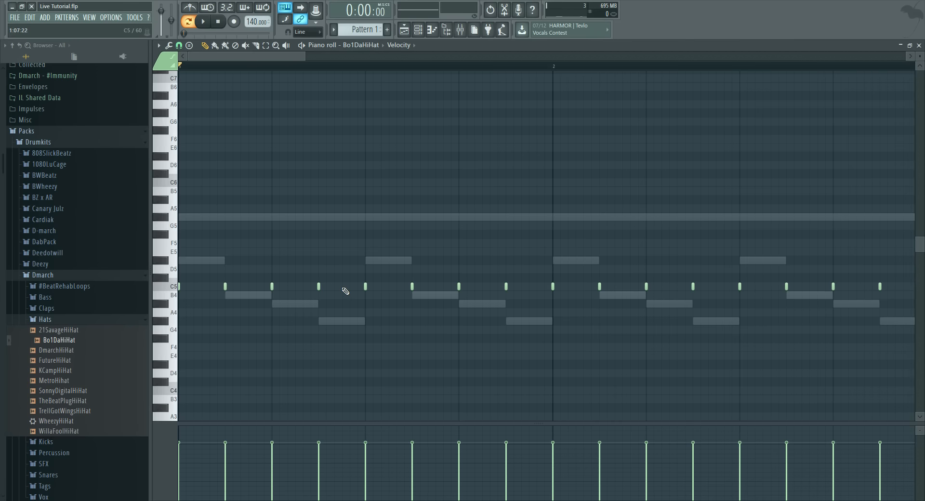
{"action": "scroll", "coordinate": [301, 67], "scroll_direction": "up", "scroll_amount": 3}
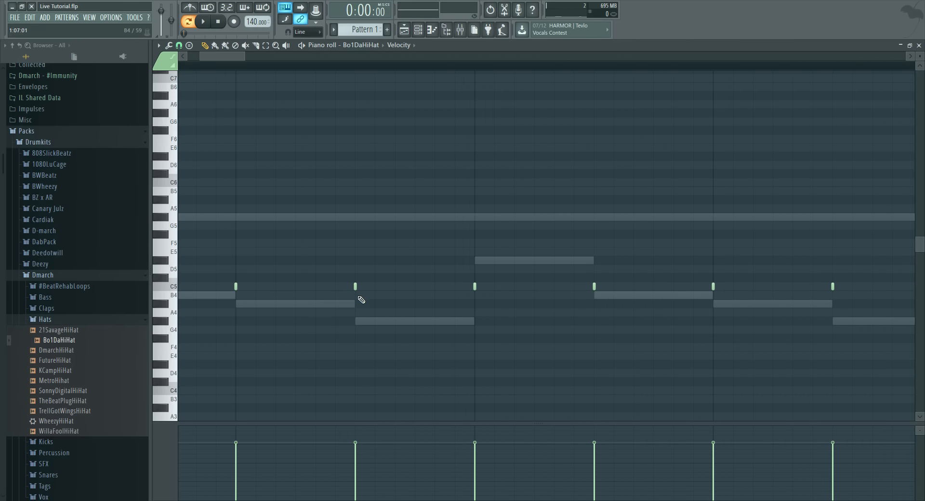
{"action": "left_click", "coordinate": [355, 285]}
{"action": "right_click", "coordinate": [410, 289]}
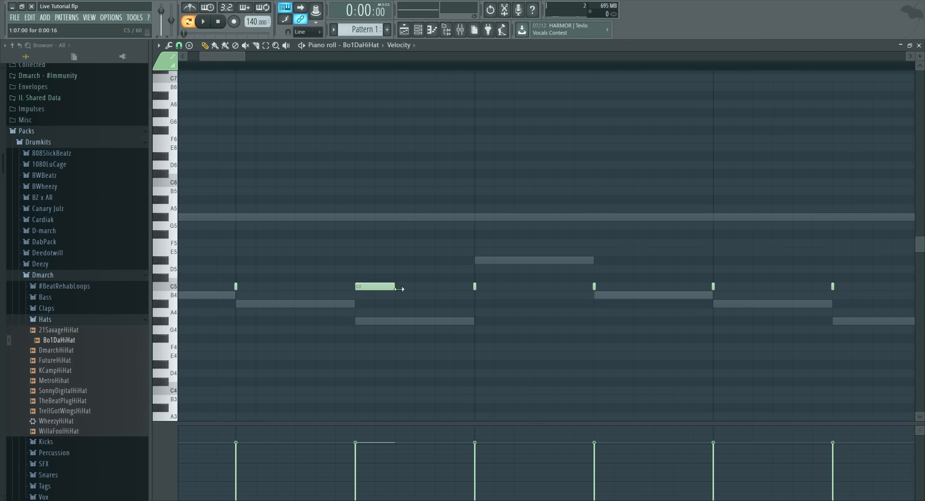
{"action": "left_click", "coordinate": [179, 46]}
{"action": "left_click", "coordinate": [183, 45]}
{"action": "left_click", "coordinate": [196, 110]}
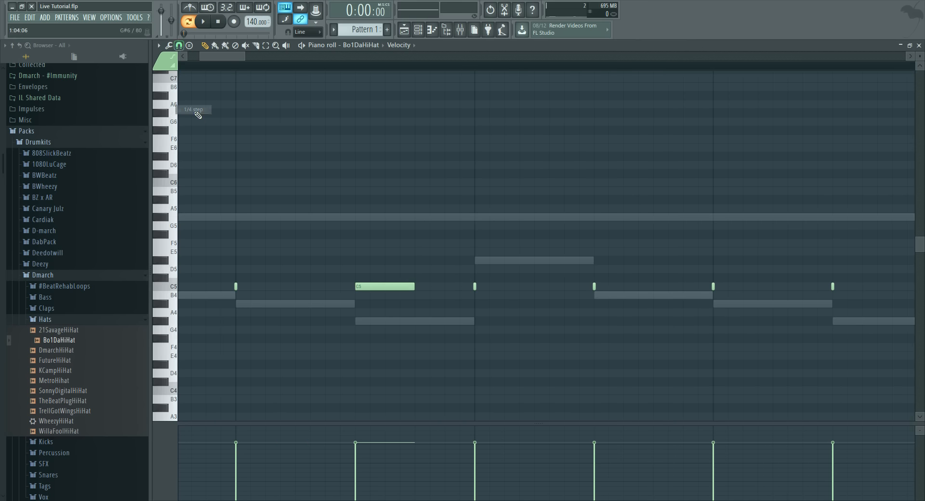
Step: Draw a roll of four 1/4-step C5 hi-hat notes spaced half a step apart from 1:07:00 and play it back
{"action": "left_click", "coordinate": [418, 287]}
{"action": "key", "text": "space"}
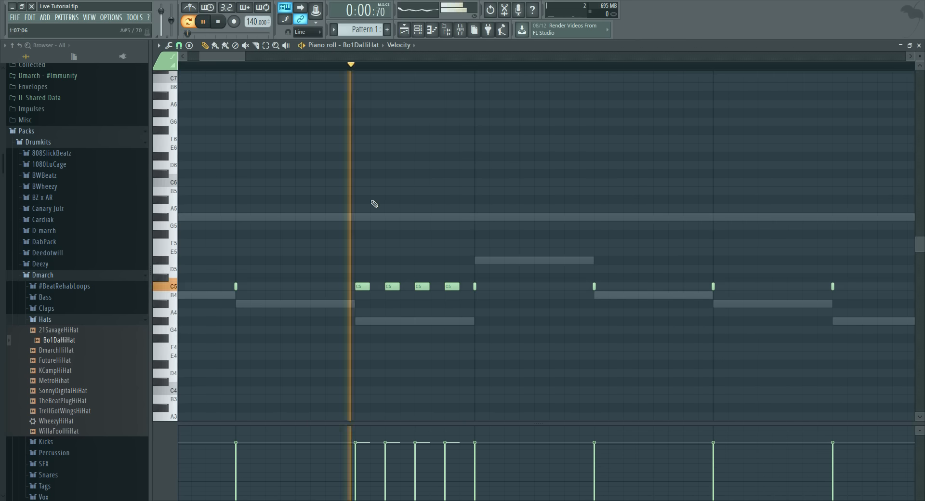
{"action": "key", "text": "space"}
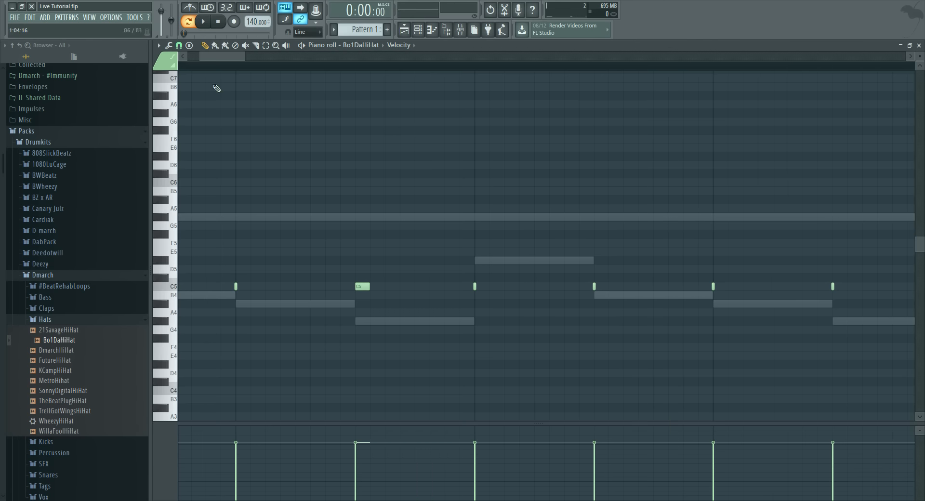
Step: Set the piano roll snap to 1/3 step, draw a roll of three C5 notes spaced 2/3 step apart from 1:07:00, and play it back
{"action": "left_click", "coordinate": [179, 45]}
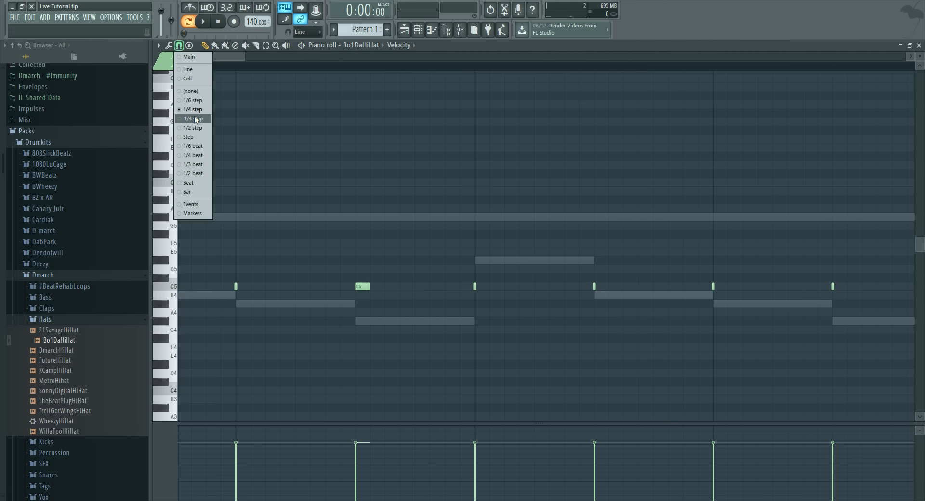
{"action": "left_click", "coordinate": [195, 118]}
{"action": "left_click", "coordinate": [237, 286]}
{"action": "left_click", "coordinate": [238, 287]}
{"action": "right_click", "coordinate": [359, 287]}
{"action": "left_click", "coordinate": [359, 286]}
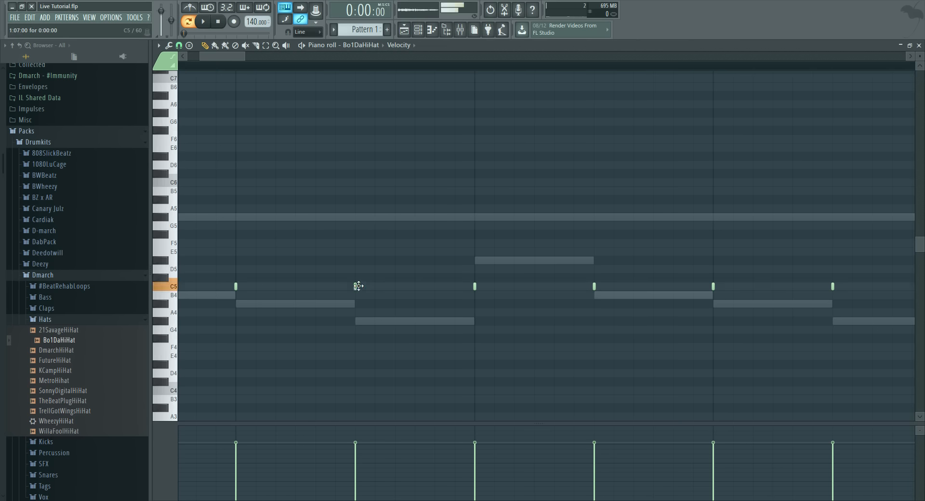
{"action": "left_click", "coordinate": [400, 287]}
{"action": "left_click", "coordinate": [439, 286]}
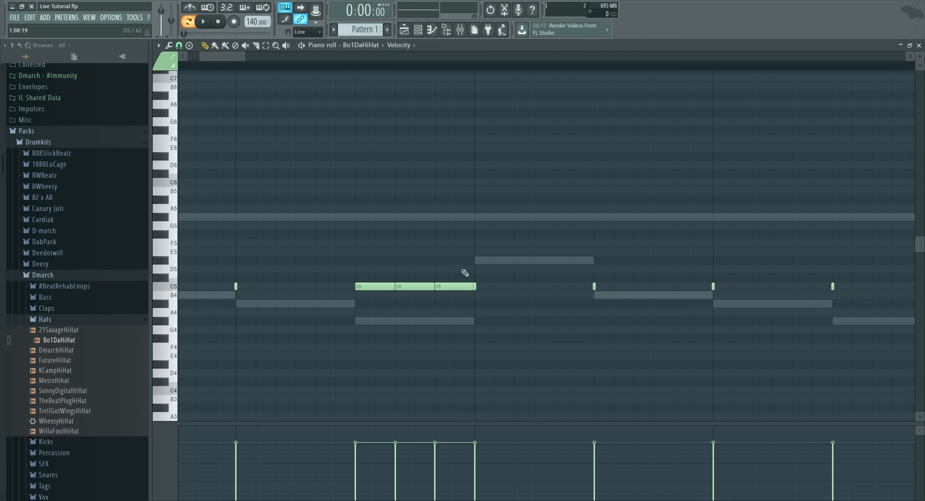
{"action": "key", "text": "space"}
Step: Erase the last two notes of the 1:07:00 roll, redraw them with 1/3 step snap, and play the pattern
{"action": "right_click", "coordinate": [429, 289]}
{"action": "right_click", "coordinate": [439, 286]}
{"action": "left_click", "coordinate": [179, 45]}
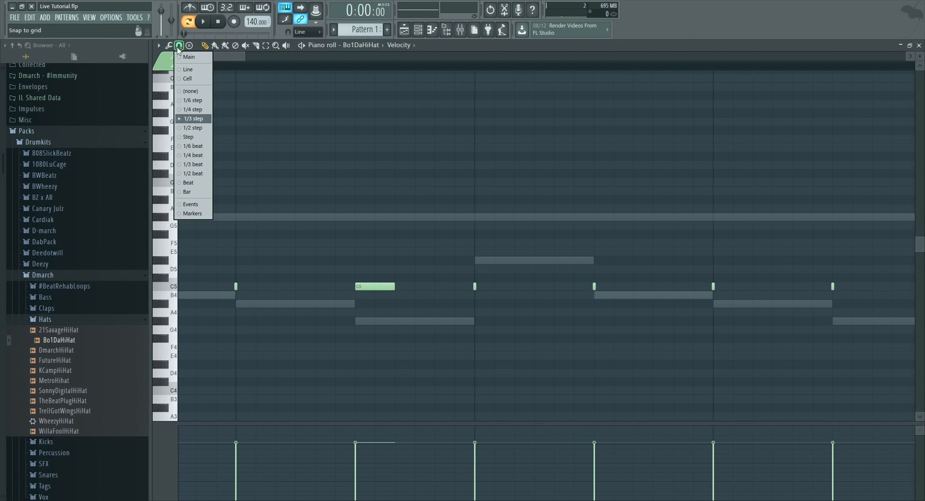
{"action": "left_click", "coordinate": [200, 119]}
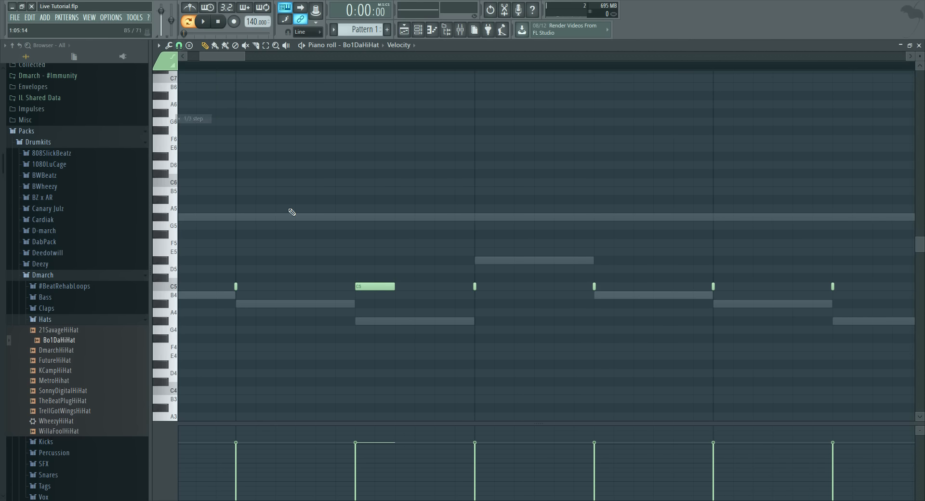
{"action": "left_click", "coordinate": [398, 286]}
{"action": "left_click", "coordinate": [439, 287]}
{"action": "key", "text": "space"}
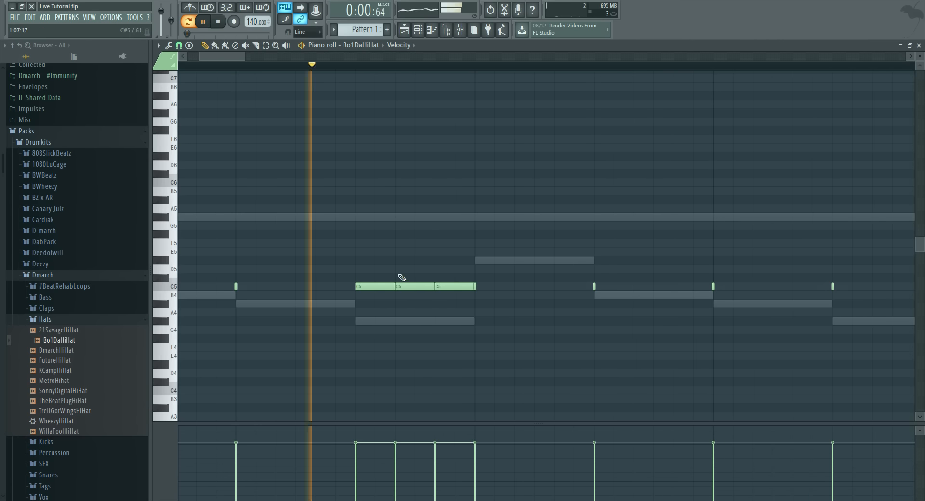
Step: Draw a roll of three C5 hi-hat notes spaced 2/3 step apart from 2:07:00 and play it back
{"action": "scroll", "coordinate": [401, 77], "scroll_direction": "down", "scroll_amount": 4}
{"action": "scroll", "coordinate": [400, 71], "scroll_direction": "down", "scroll_amount": 4}
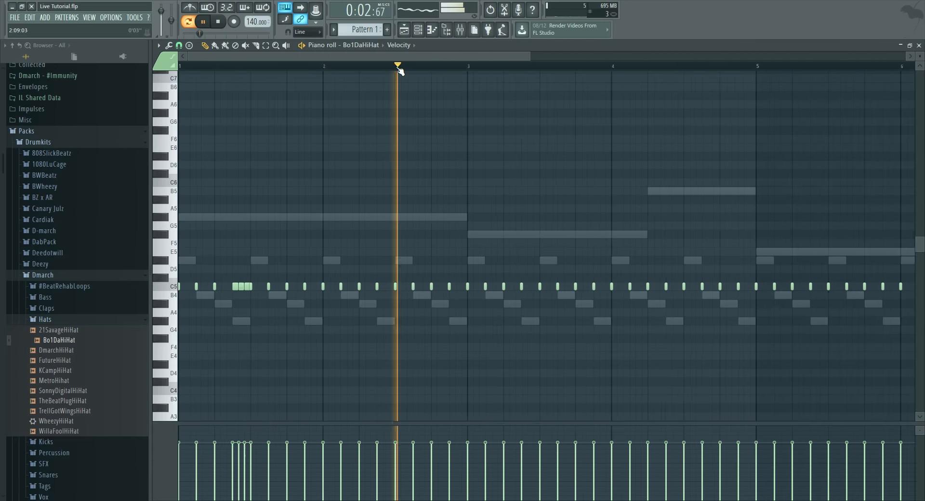
{"action": "scroll", "coordinate": [400, 70], "scroll_direction": "up", "scroll_amount": 4}
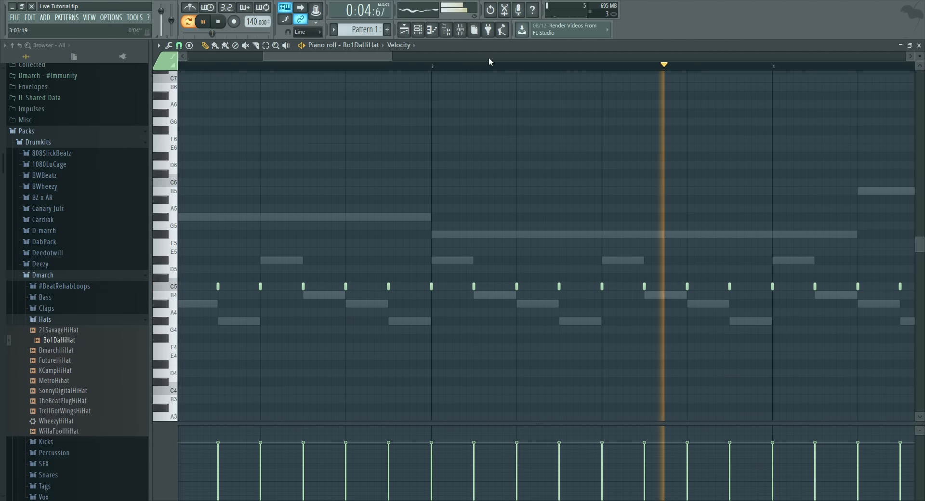
{"action": "scroll", "coordinate": [487, 62], "scroll_direction": "down", "scroll_amount": 4}
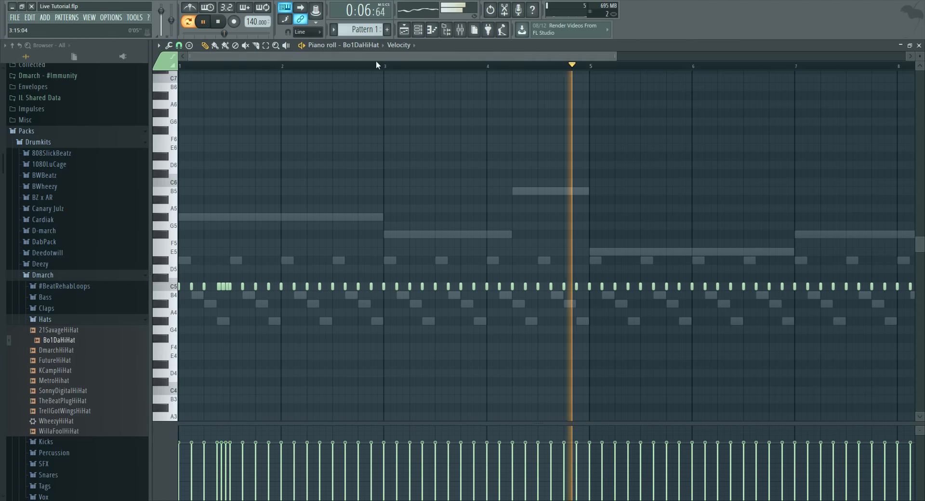
{"action": "scroll", "coordinate": [357, 63], "scroll_direction": "up", "scroll_amount": 4}
{"action": "key", "text": "space"}
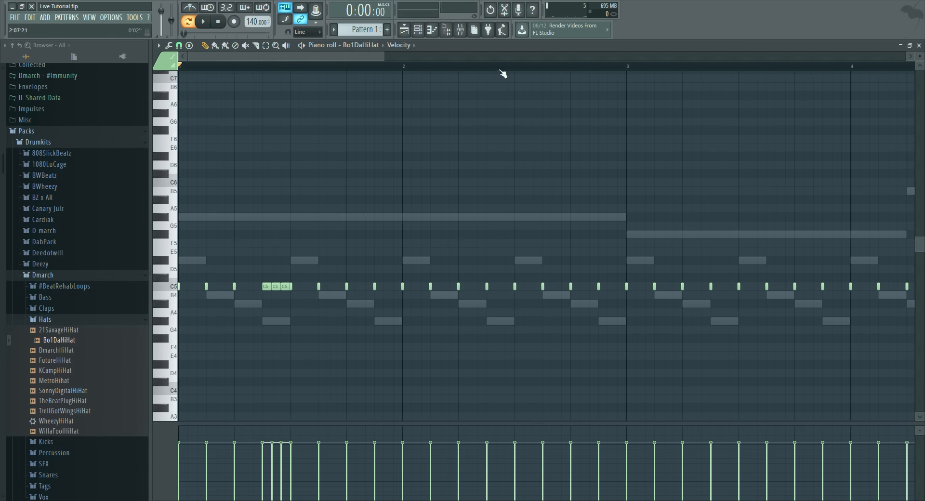
{"action": "scroll", "coordinate": [502, 73], "scroll_direction": "up", "scroll_amount": 2}
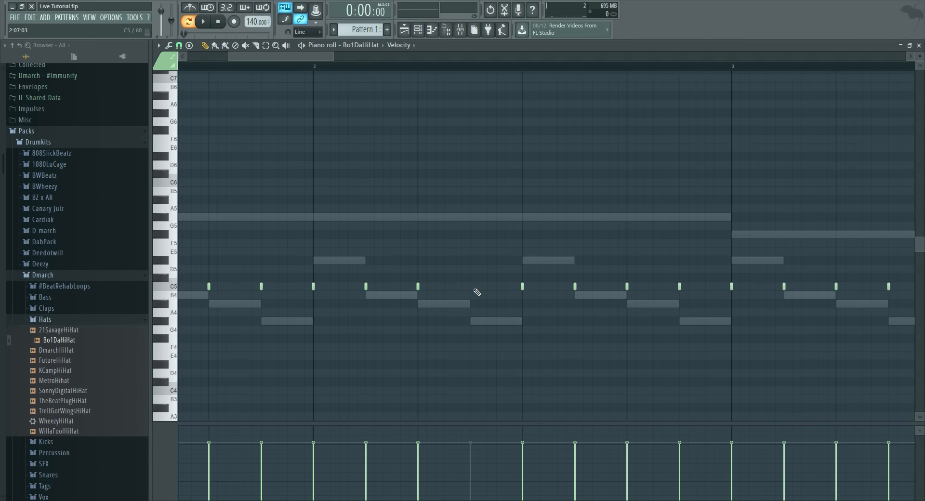
{"action": "left_click", "coordinate": [491, 288]}
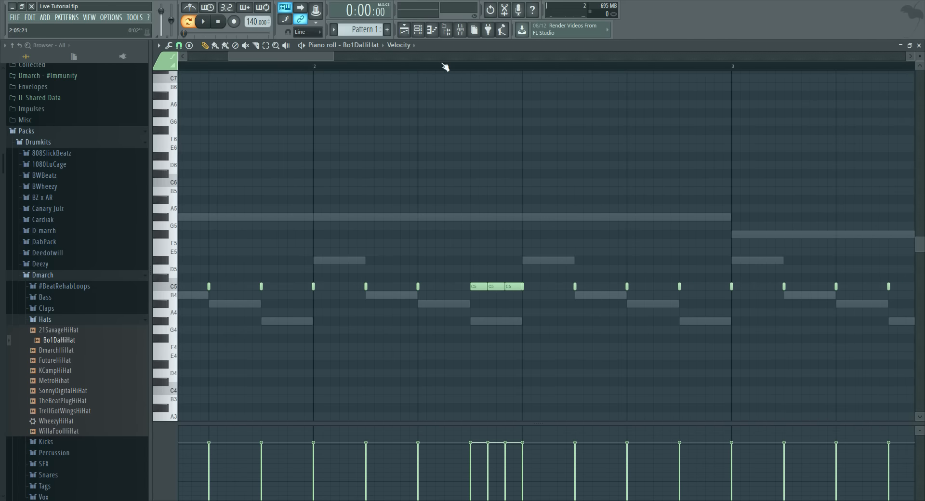
{"action": "scroll", "coordinate": [444, 67], "scroll_direction": "down", "scroll_amount": 2}
{"action": "key", "text": "space"}
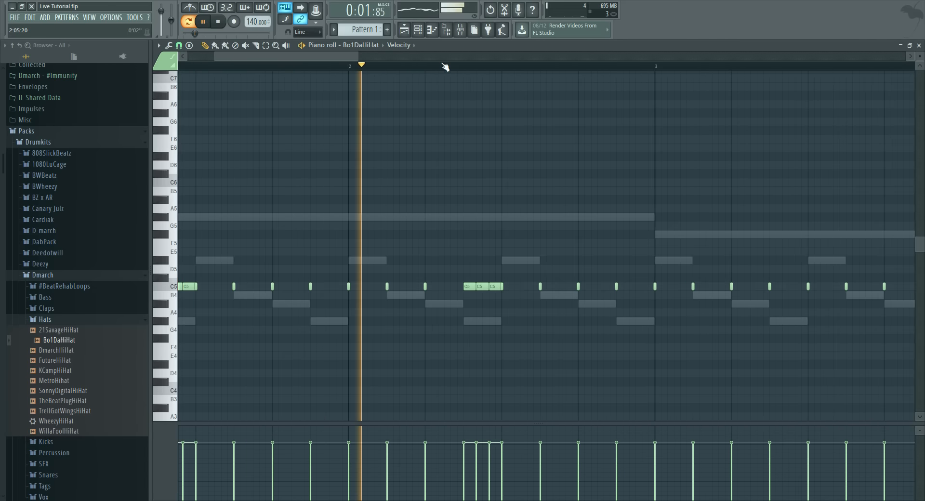
Step: Erase the last two notes of the hi-hat roll at 2:07:00, leaving its first note
{"action": "scroll", "coordinate": [444, 66], "scroll_direction": "down", "scroll_amount": 3}
{"action": "scroll", "coordinate": [444, 66], "scroll_direction": "up", "scroll_amount": 3}
{"action": "right_click", "coordinate": [423, 288]}
{"action": "right_click", "coordinate": [434, 289]}
Step: Draw a longer roll of six C5 hi-hat notes spaced 2/3 step apart from 3:09:00 to 3:13:00
{"action": "left_click_drag", "start_coordinate": [357, 55], "coordinate": [426, 57]}
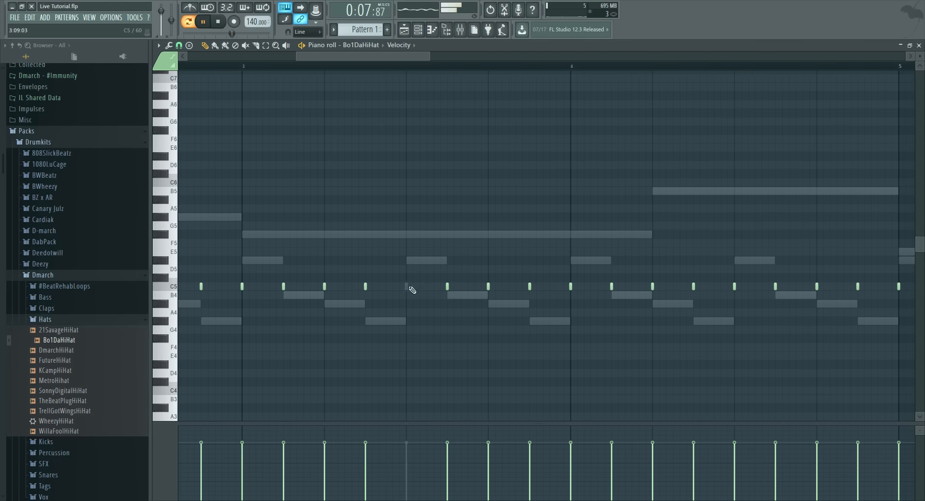
{"action": "right_click", "coordinate": [447, 288]}
{"action": "left_click", "coordinate": [420, 286]}
{"action": "left_click", "coordinate": [433, 287]}
{"action": "left_click", "coordinate": [447, 286]}
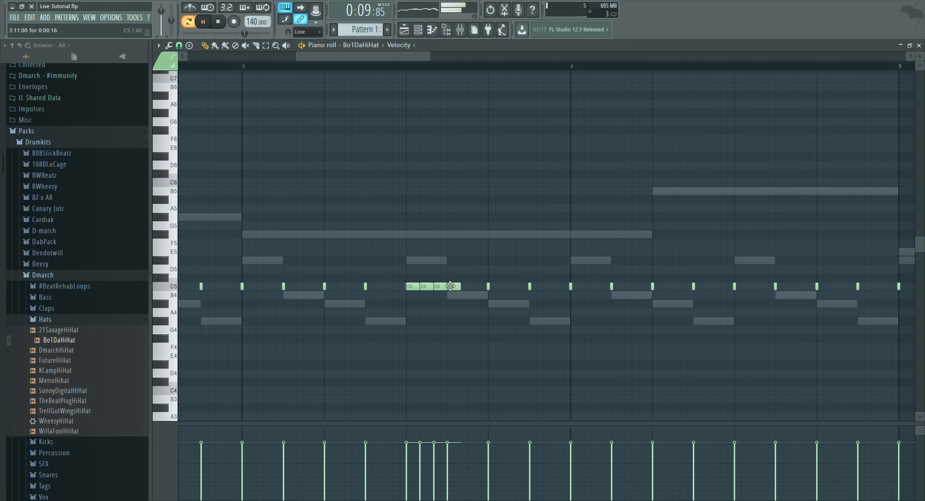
{"action": "left_click", "coordinate": [461, 286]}
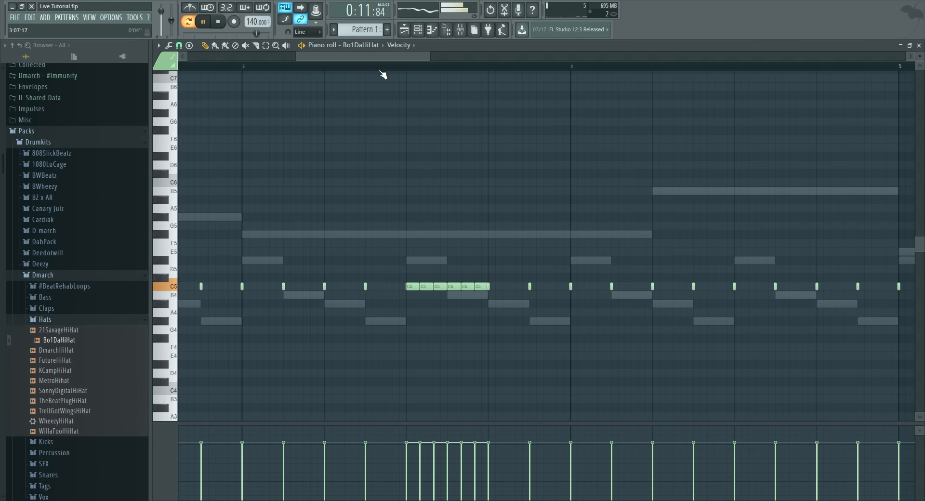
Step: Stop playback and draw a roll of two one-step C5 hi-hat notes from 4:13:00
{"action": "scroll", "coordinate": [378, 74], "scroll_direction": "down", "scroll_amount": 6}
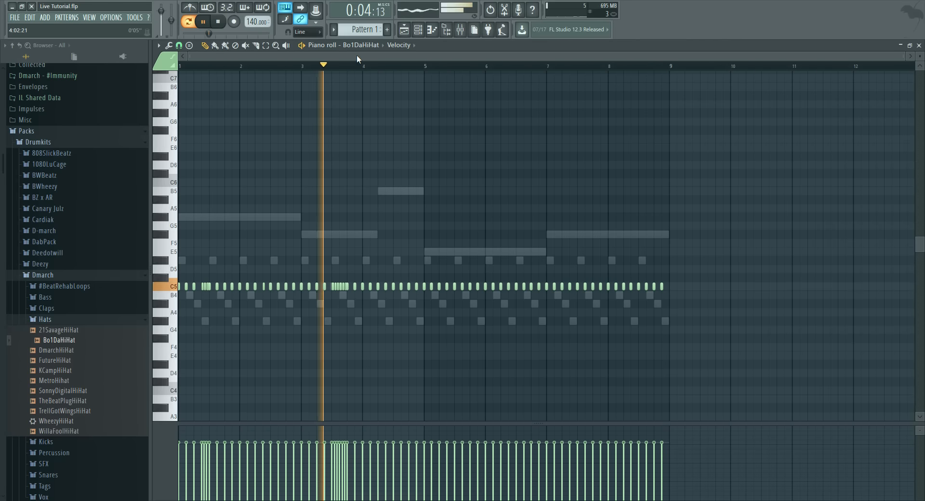
{"action": "scroll", "coordinate": [366, 70], "scroll_direction": "up", "scroll_amount": 3}
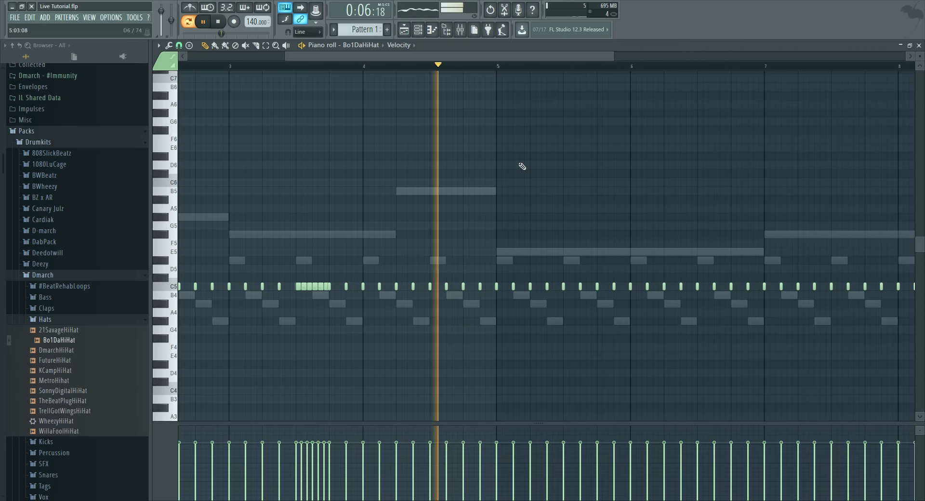
{"action": "scroll", "coordinate": [469, 164], "scroll_direction": "up", "scroll_amount": 4}
{"action": "key", "text": "space"}
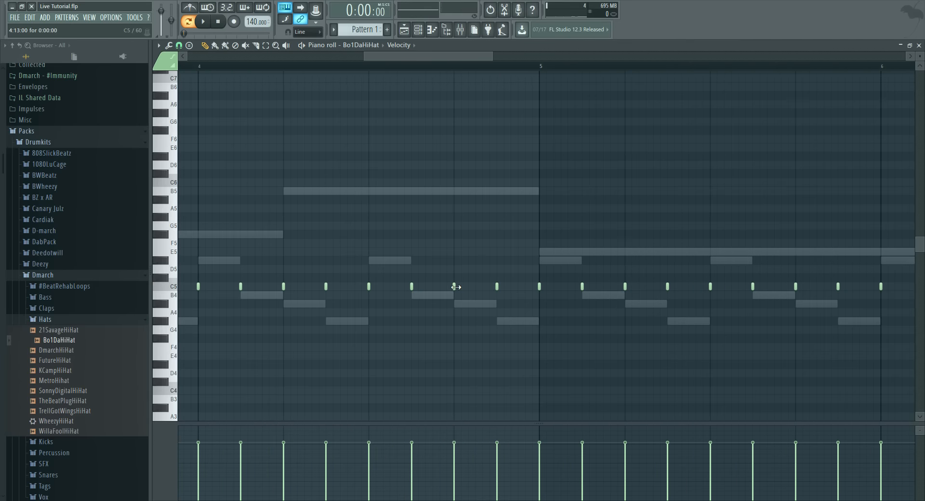
{"action": "left_click", "coordinate": [478, 287]}
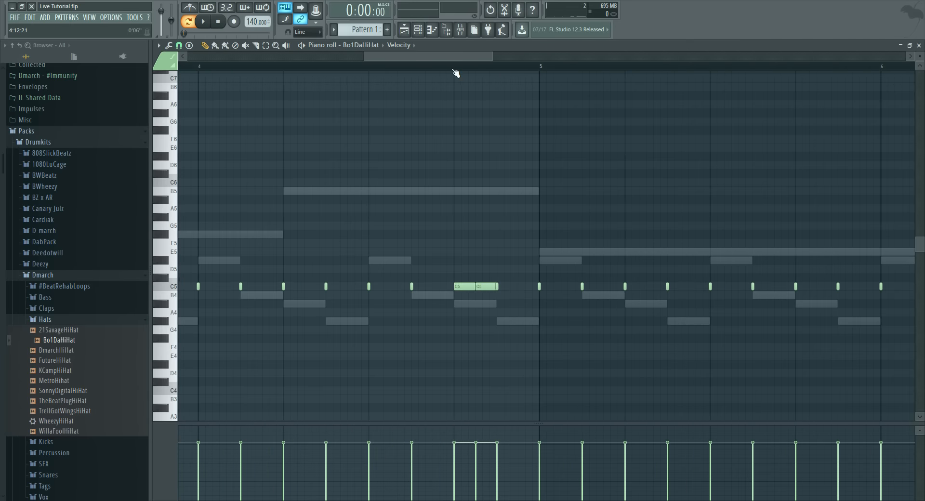
Step: Erase the hi-hats from bar 5 onward, duplicate the first four bars, and move the copy to start at 5:01:00
{"action": "scroll", "coordinate": [454, 72], "scroll_direction": "down", "scroll_amount": 4}
{"action": "mouse_move", "coordinate": [483, 286]}
{"action": "left_mouse_down"}
{"action": "mouse_move", "coordinate": [924, 287]}
{"action": "mouse_move", "coordinate": [772, 282]}
{"action": "left_mouse_up"}
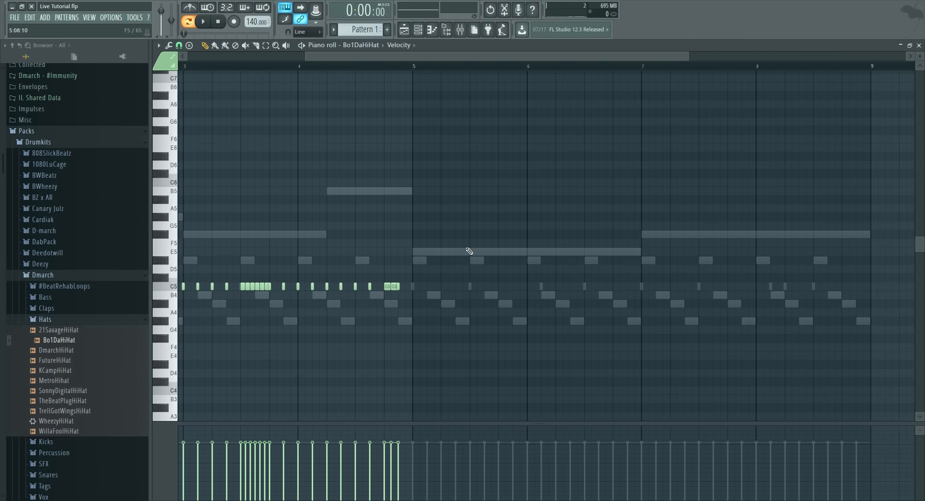
{"action": "key", "text": "ctrl+b"}
{"action": "scroll", "coordinate": [400, 68], "scroll_direction": "up", "scroll_amount": 5}
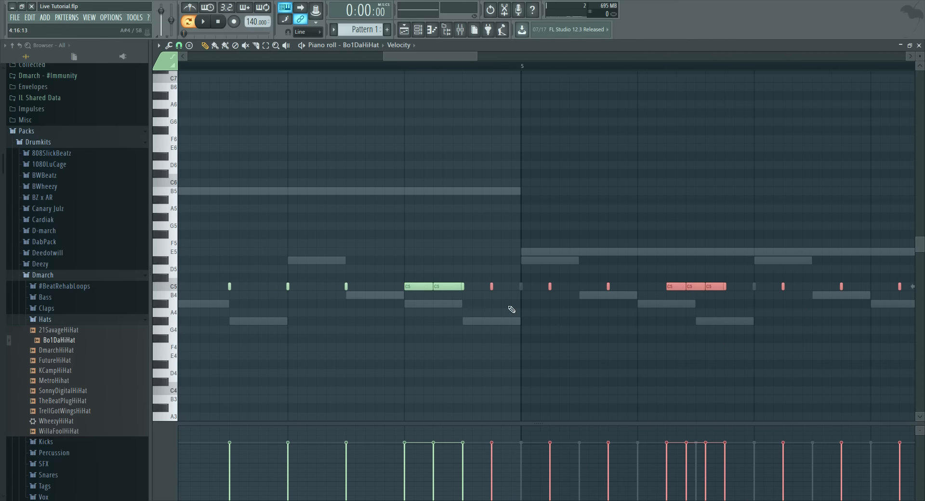
{"action": "left_click_drag", "start_coordinate": [492, 287], "coordinate": [525, 288]}
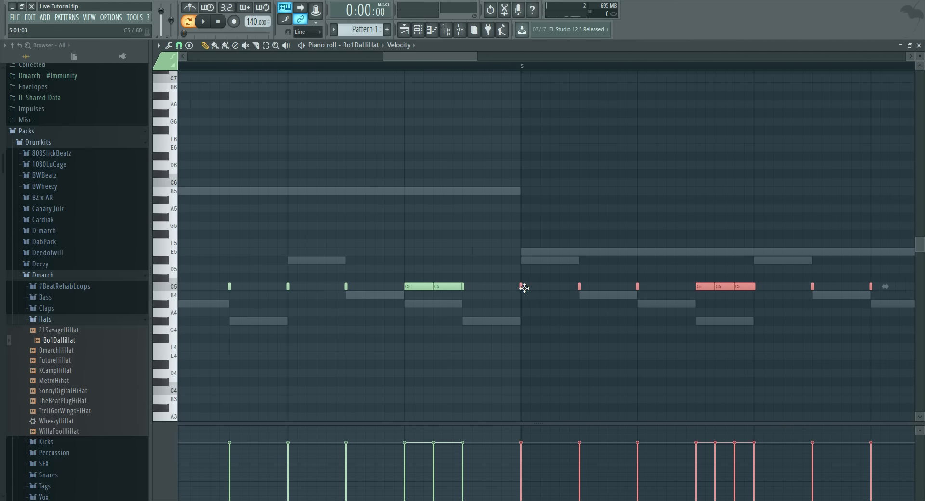
Step: Examine how the duplicated hi-hats line up with bar 5 and the following bars, and play the pattern
{"action": "scroll", "coordinate": [532, 60], "scroll_direction": "left", "scroll_amount": 3}
{"action": "left_click_drag", "start_coordinate": [419, 58], "coordinate": [462, 63]}
{"action": "scroll", "coordinate": [462, 62], "scroll_direction": "up", "scroll_amount": 4}
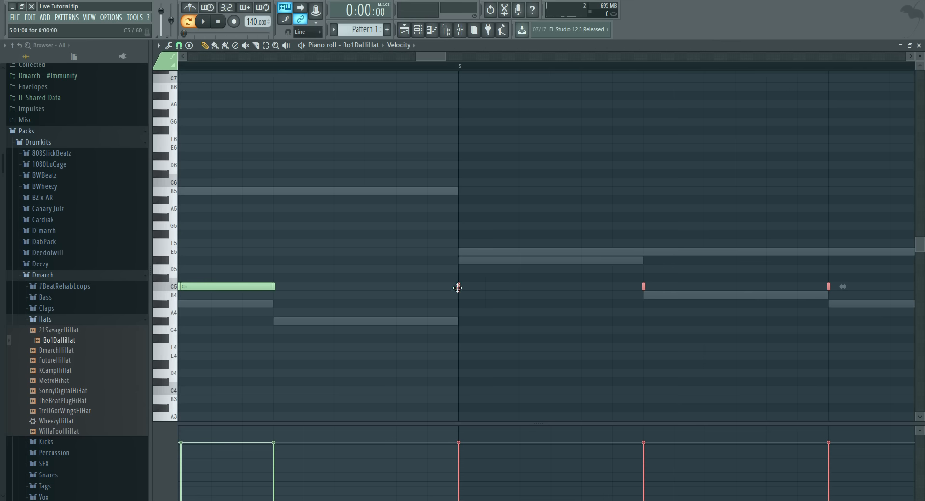
{"action": "scroll", "coordinate": [458, 72], "scroll_direction": "down", "scroll_amount": 5}
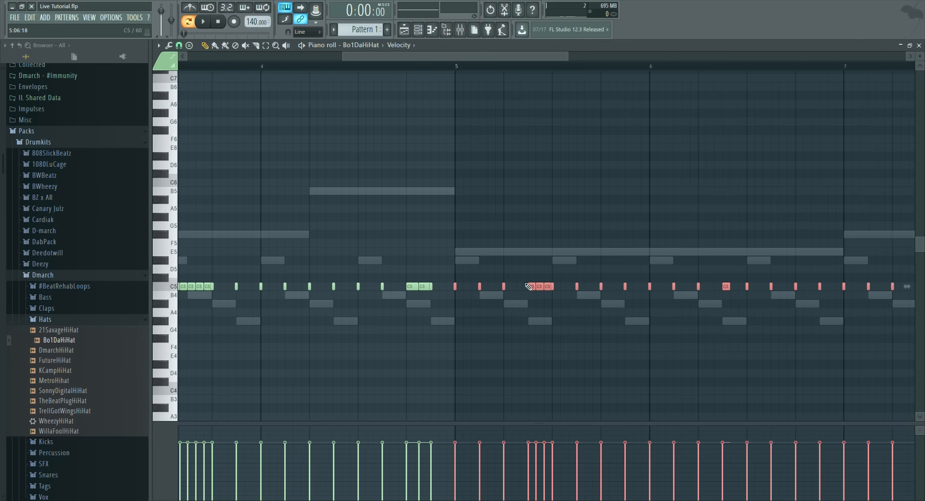
{"action": "left_click_drag", "start_coordinate": [532, 287], "coordinate": [894, 283]}
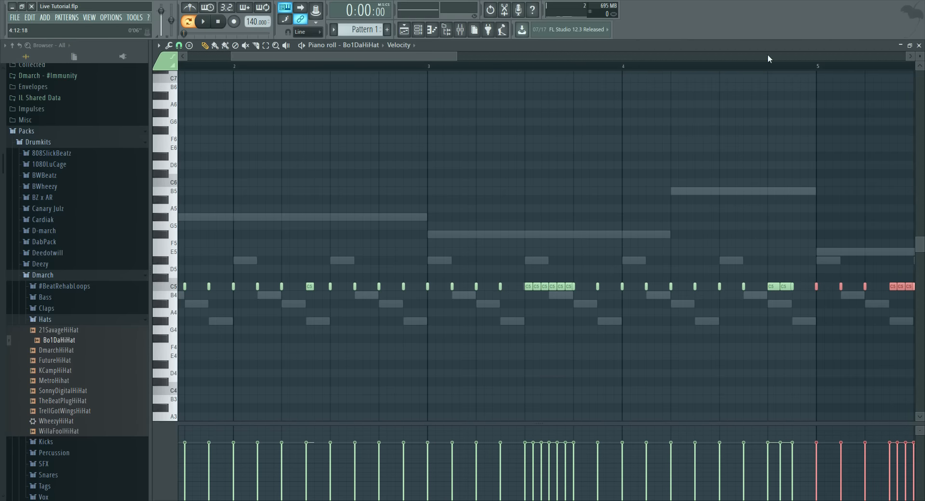
{"action": "scroll", "coordinate": [785, 63], "scroll_direction": "down", "scroll_amount": 2}
{"action": "scroll", "coordinate": [789, 65], "scroll_direction": "up", "scroll_amount": 7}
{"action": "scroll", "coordinate": [493, 67], "scroll_direction": "down", "scroll_amount": 3}
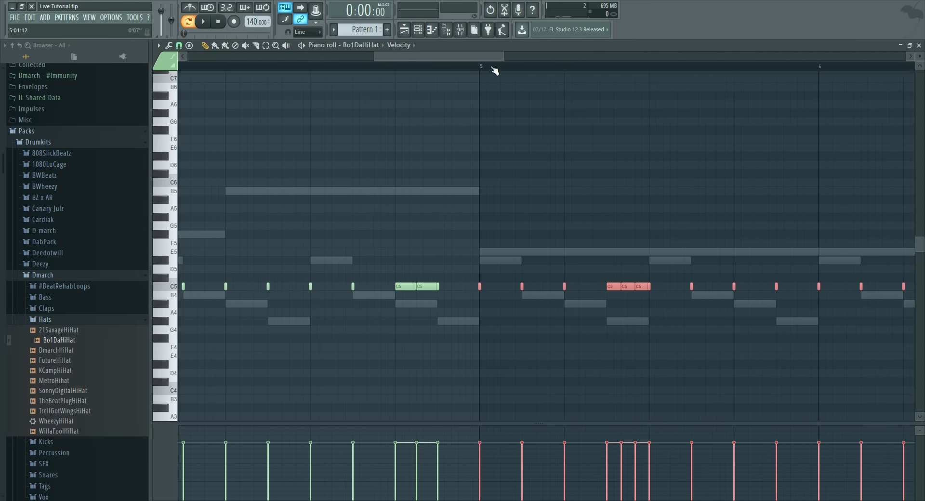
{"action": "scroll", "coordinate": [493, 68], "scroll_direction": "down", "scroll_amount": 5}
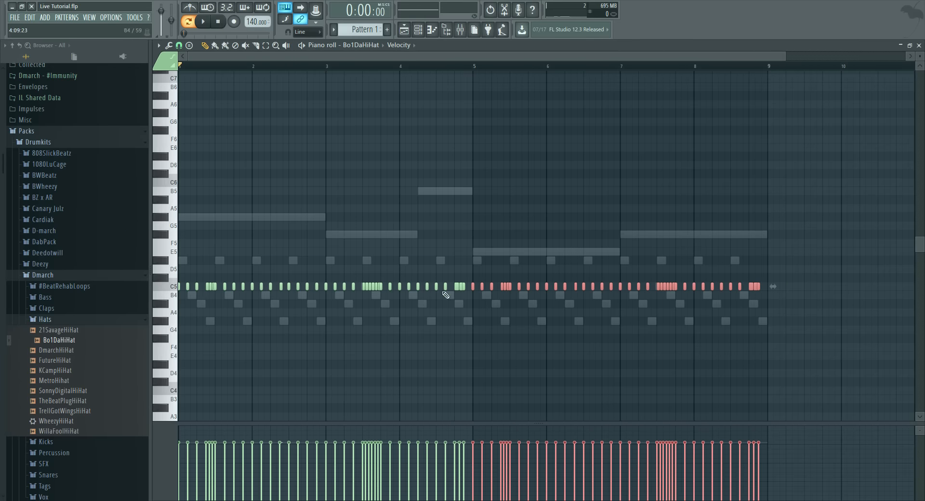
{"action": "key", "text": "space"}
Step: Show the channel rack and add DrakeClap from the Dmarch kit's Claps folder as a new channel below Bo1DaHiHat
{"action": "key", "text": "F6"}
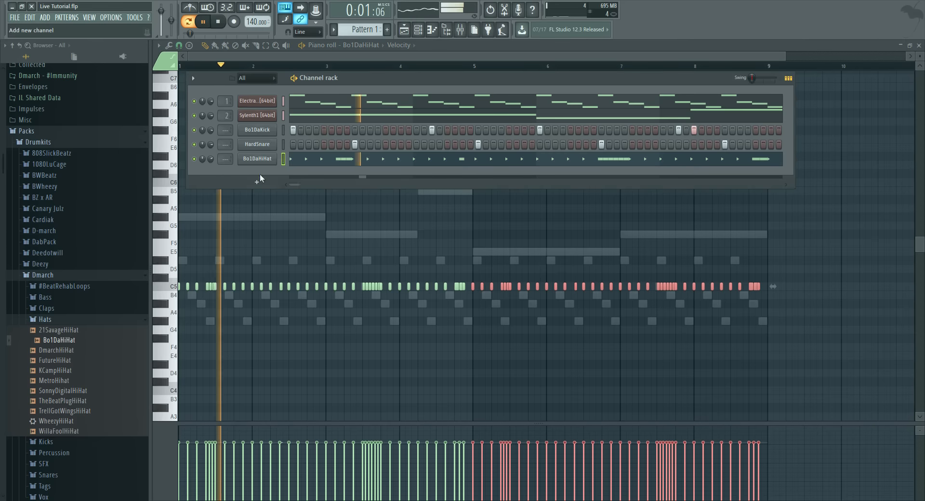
{"action": "left_click", "coordinate": [84, 320]}
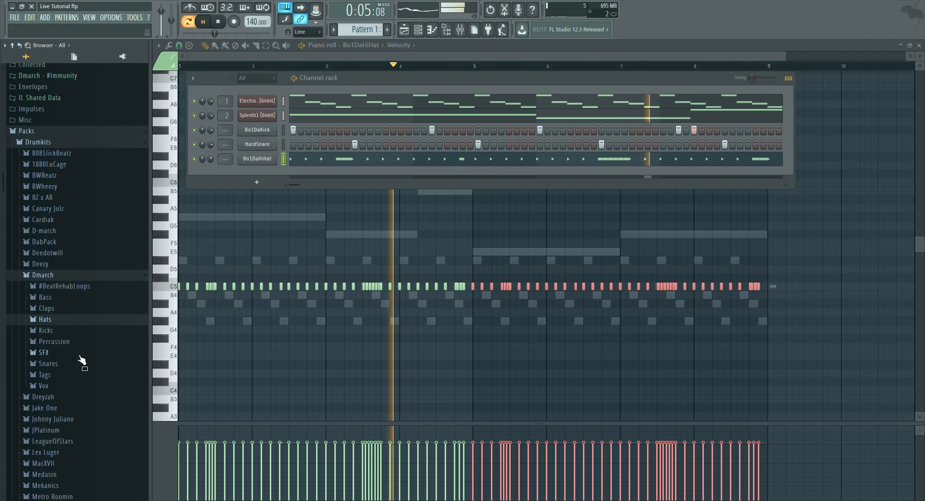
{"action": "key", "text": "space"}
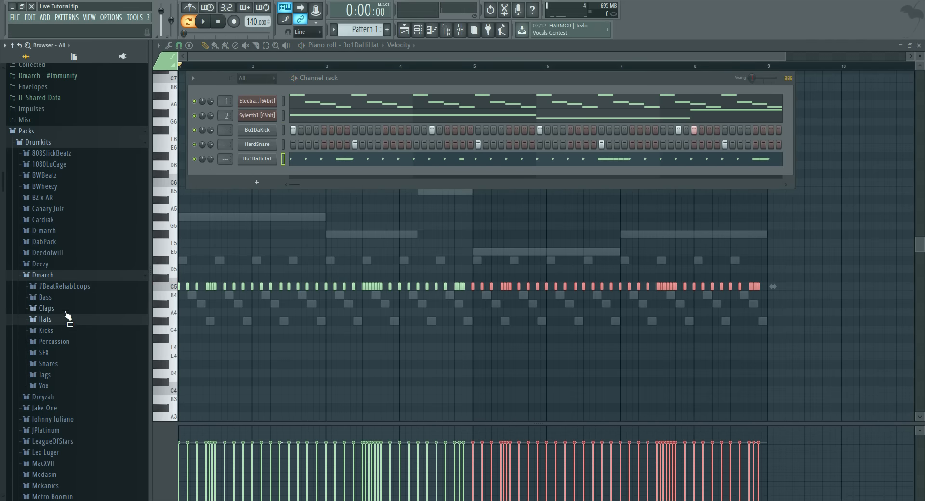
{"action": "left_click", "coordinate": [67, 310]}
{"action": "left_click", "coordinate": [76, 341]}
{"action": "left_click_drag", "start_coordinate": [77, 341], "coordinate": [259, 173]}
{"action": "left_click", "coordinate": [259, 173]}
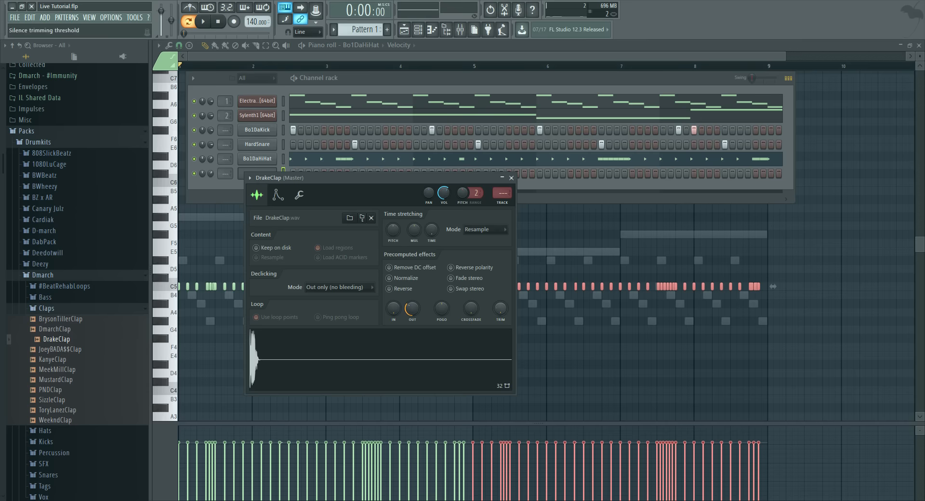
Step: Set the DrakeClap sample's silence trimming threshold to 55%, close its settings, and play the pattern
{"action": "left_click_drag", "start_coordinate": [501, 308], "coordinate": [500, 285]}
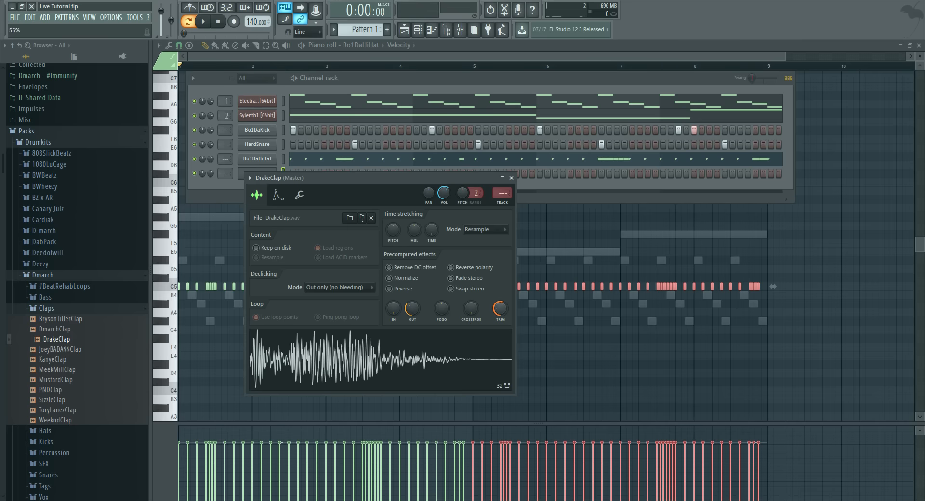
{"action": "left_click", "coordinate": [511, 178]}
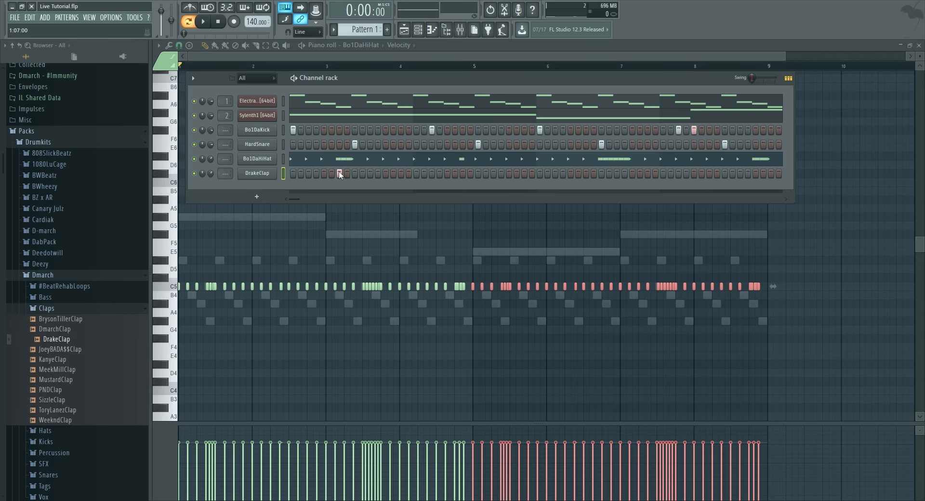
{"action": "key", "text": "space"}
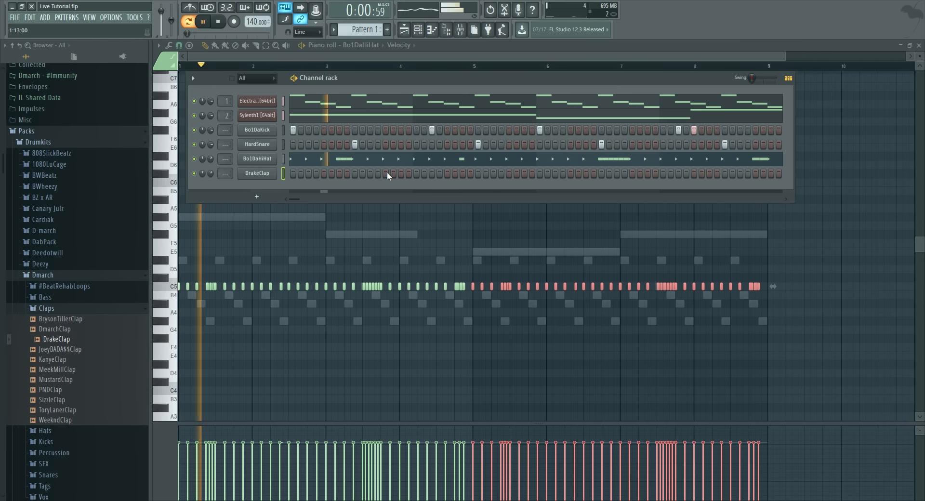
Step: Add DrakeClap hits at 1:15:00 and 2:03:00, and play the pattern from the start
{"action": "left_click", "coordinate": [400, 172]}
{"action": "key", "text": "space"}
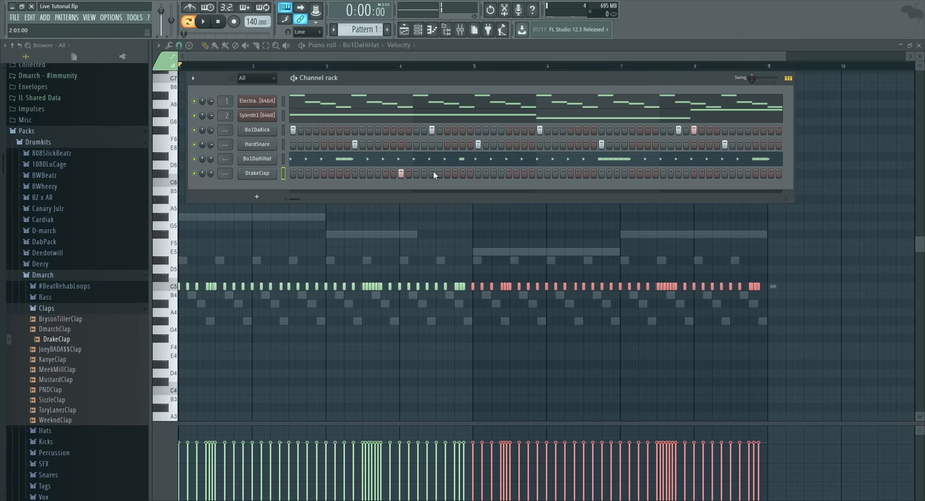
{"action": "key", "text": "space"}
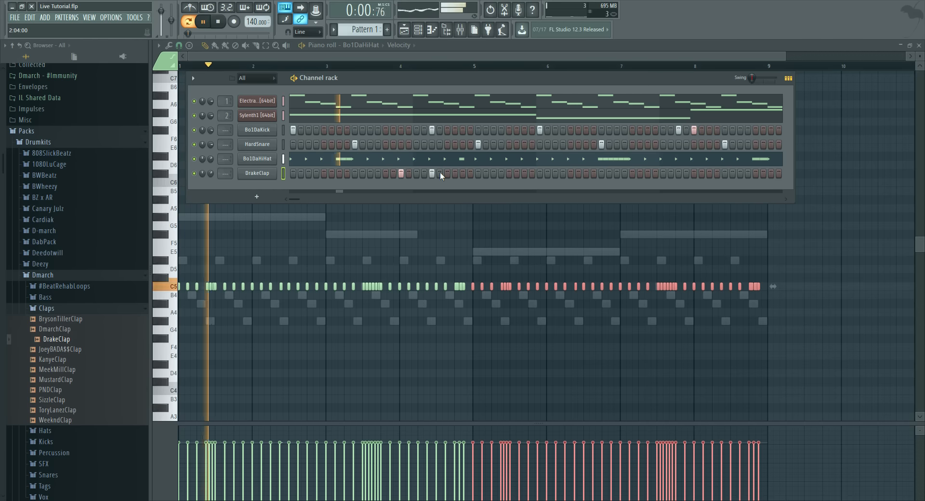
{"action": "key", "text": "space"}
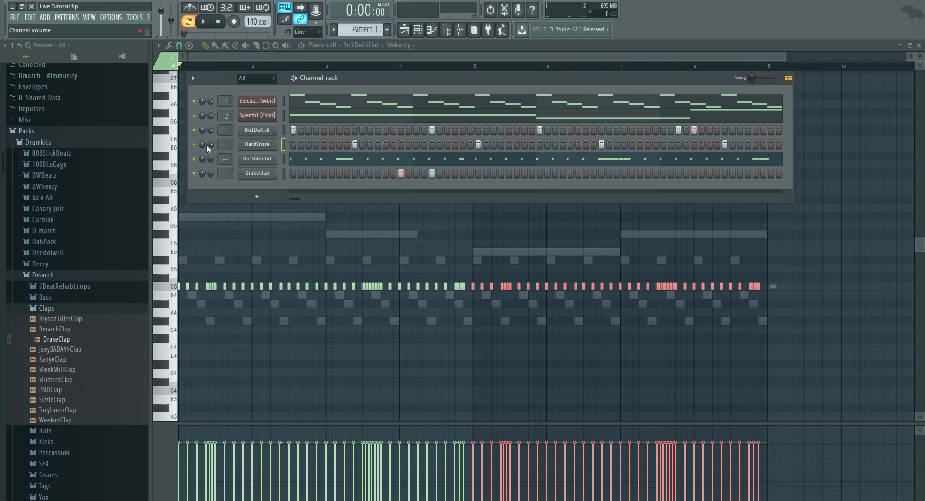
Step: Mute the Bo1DaHiHat and Bo1DaKick channels and play the pattern to hear the claps more clearly
{"action": "key", "text": "space"}
{"action": "left_click", "coordinate": [194, 159]}
{"action": "key", "text": "space"}
{"action": "key", "text": "space"}
{"action": "left_click", "coordinate": [194, 131]}
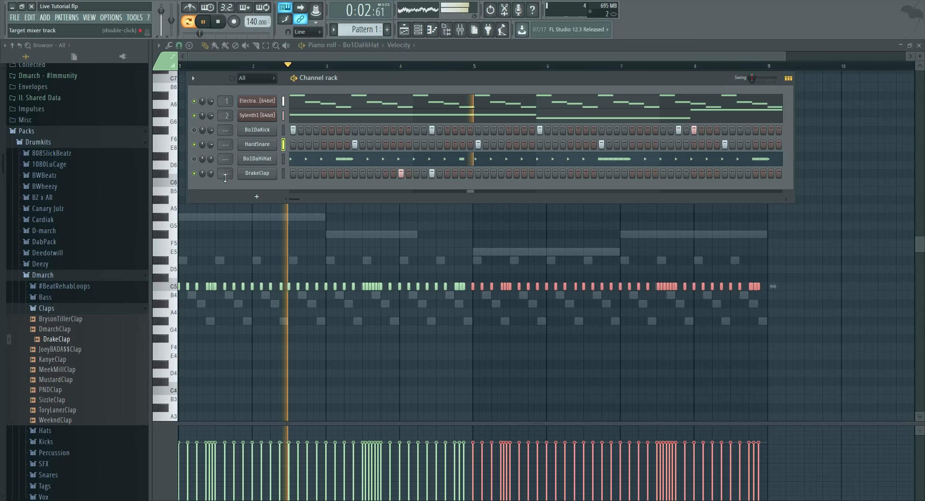
{"action": "key", "text": "space"}
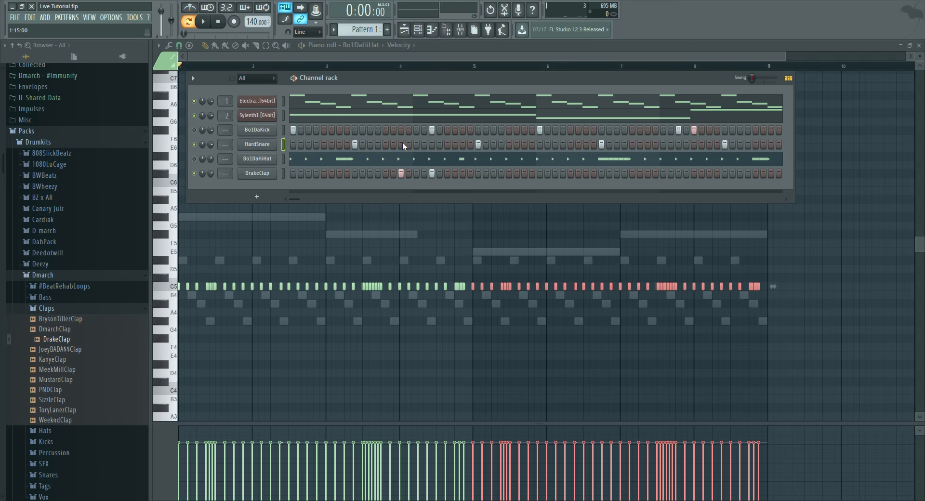
{"action": "key", "text": "space"}
{"action": "left_click", "coordinate": [432, 173]}
{"action": "left_click", "coordinate": [400, 173]}
{"action": "left_click", "coordinate": [399, 174]}
{"action": "left_click", "coordinate": [433, 173]}
{"action": "left_click", "coordinate": [432, 145]}
{"action": "left_click", "coordinate": [401, 144]}
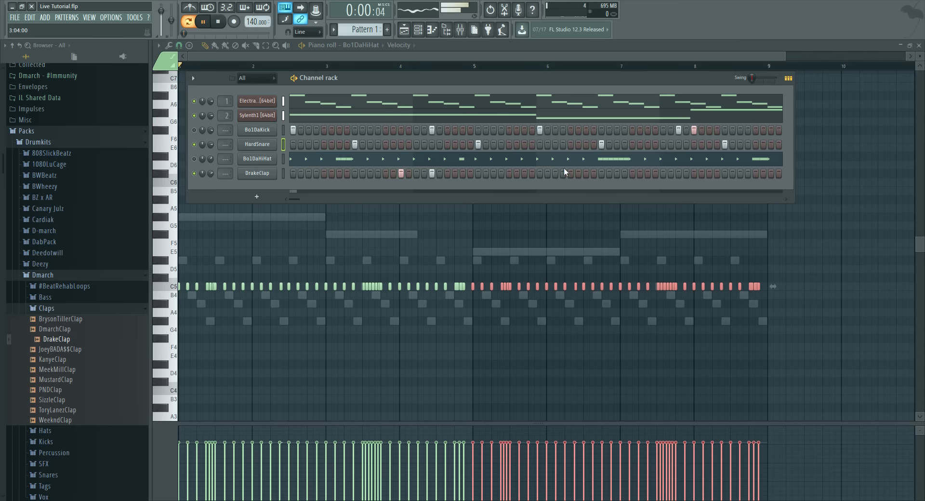
Step: Add DrakeClap hits at 3:15:00 and 4:03:00, and remove the misplaced hit at 4:07:00
{"action": "left_click", "coordinate": [648, 174]}
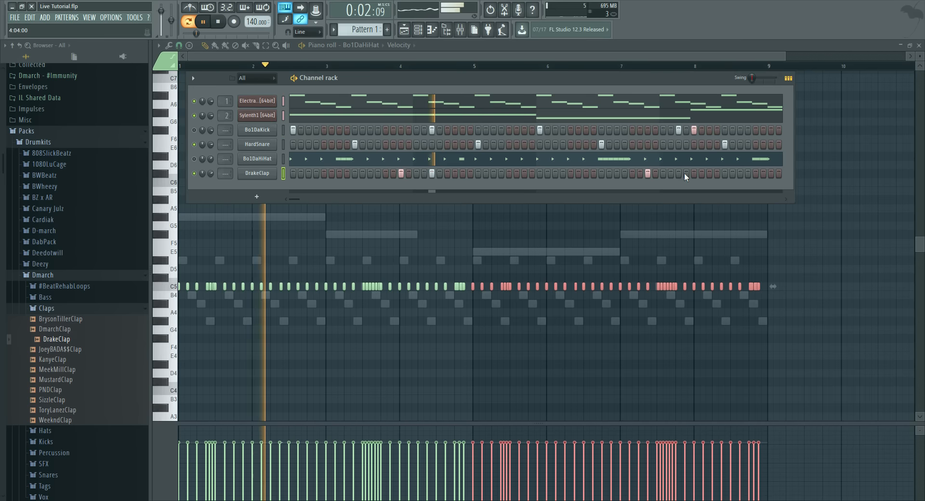
{"action": "left_click", "coordinate": [709, 174]}
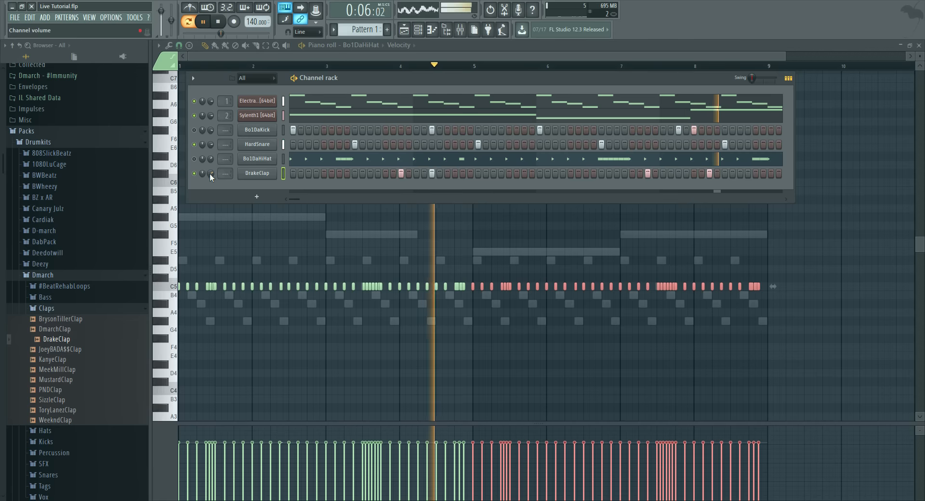
{"action": "left_click", "coordinate": [679, 174]}
{"action": "left_click", "coordinate": [709, 173]}
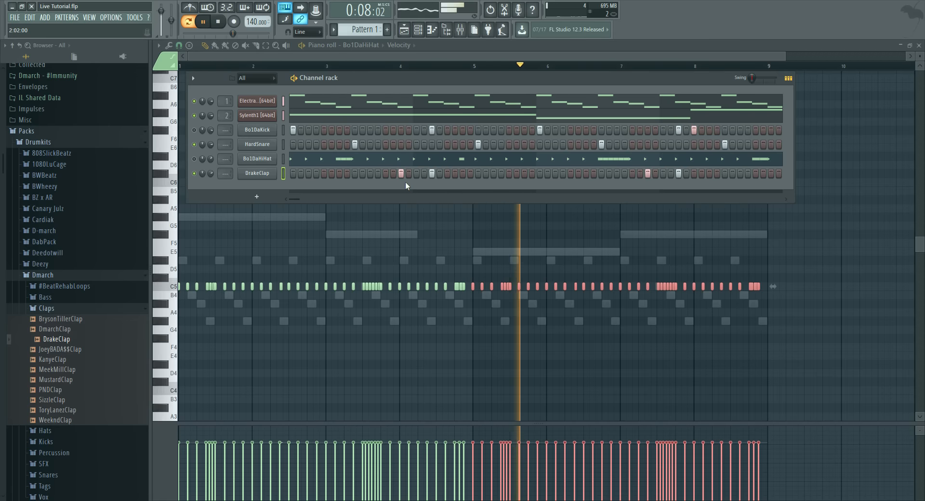
Step: Unmute the Bo1DaKick and Bo1DaHiHat channels and stop playback
{"action": "left_click_drag", "start_coordinate": [313, 197], "coordinate": [273, 193]}
{"action": "left_click", "coordinate": [694, 174]}
{"action": "left_click", "coordinate": [724, 173]}
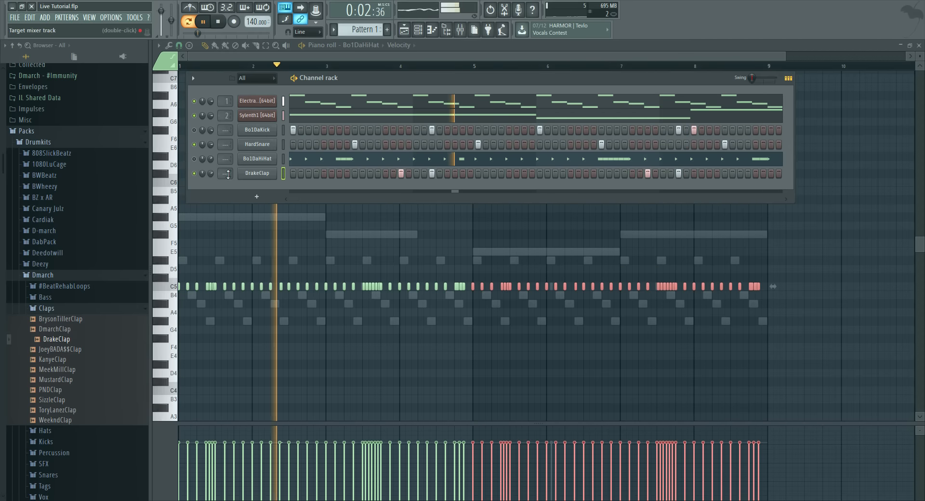
{"action": "left_click", "coordinate": [195, 159]}
{"action": "key", "text": "space"}
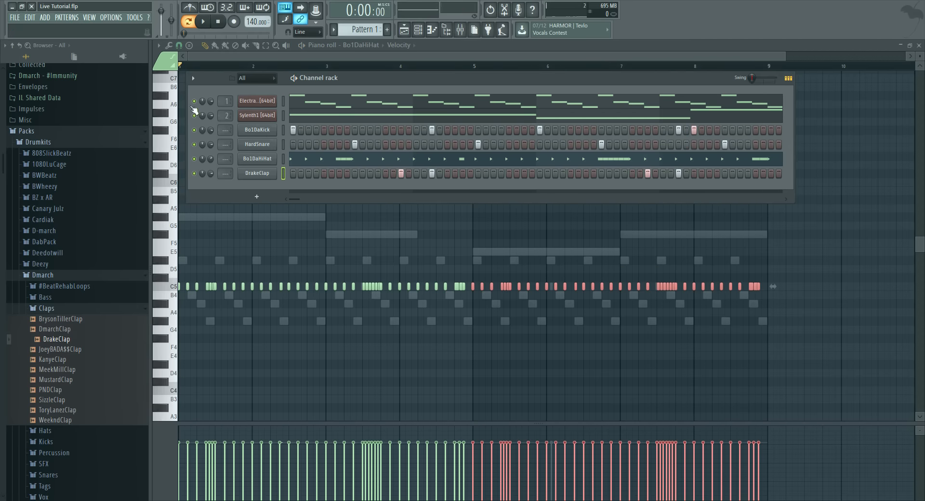
Step: Insert a second ElectraX2 channel directly above Bo1DaKick and move its window below the channel rack's upper rows
{"action": "right_click", "coordinate": [254, 134]}
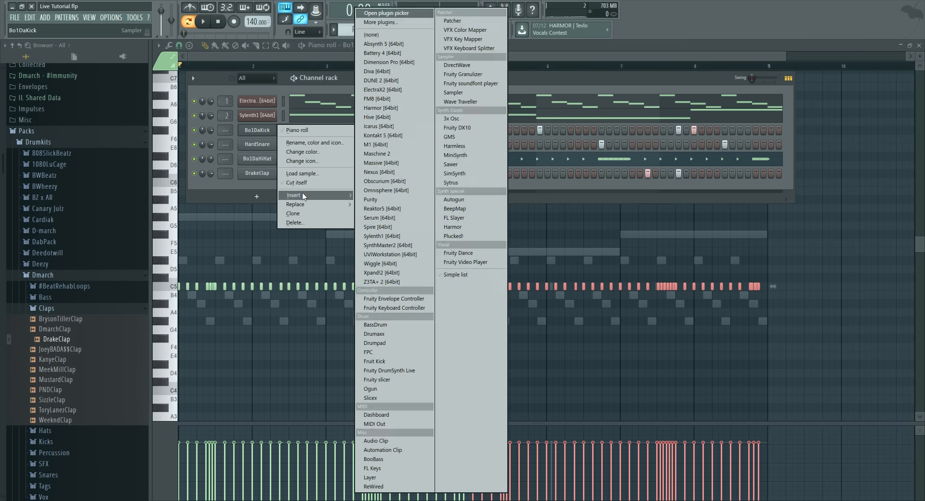
{"action": "mouse_move", "coordinate": [317, 195]}
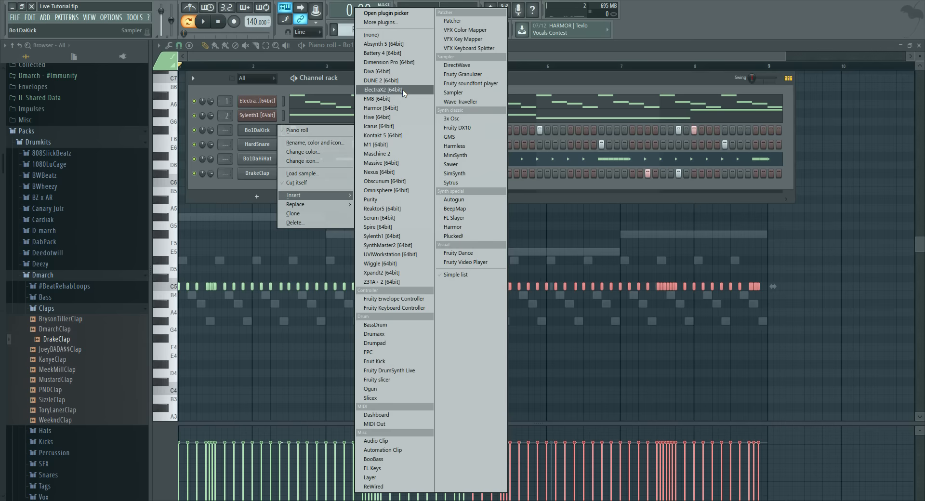
{"action": "left_click", "coordinate": [403, 92]}
{"action": "left_click_drag", "start_coordinate": [347, 90], "coordinate": [376, 171]}
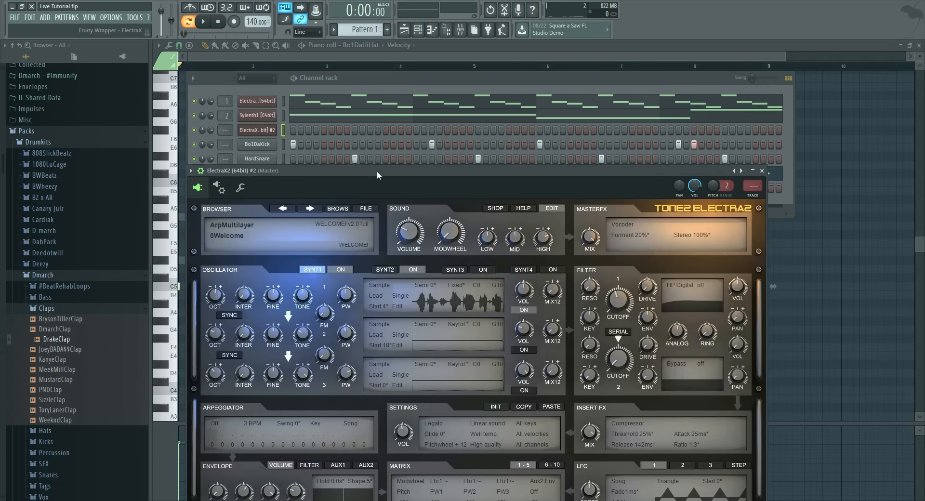
Step: Copy the first ElectraX2 channel's melody and paste it into the new ElectraX2 #2 channel
{"action": "right_click", "coordinate": [275, 101]}
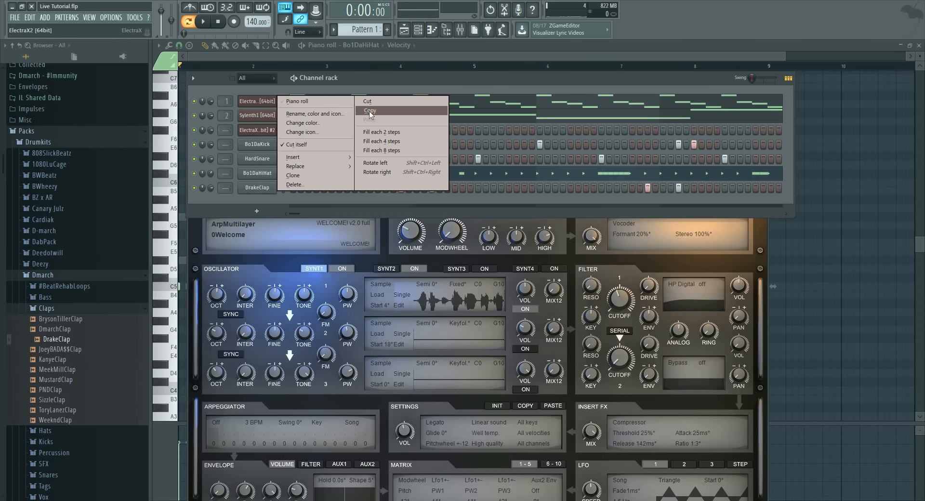
{"action": "left_click", "coordinate": [346, 91]}
{"action": "right_click", "coordinate": [258, 103]}
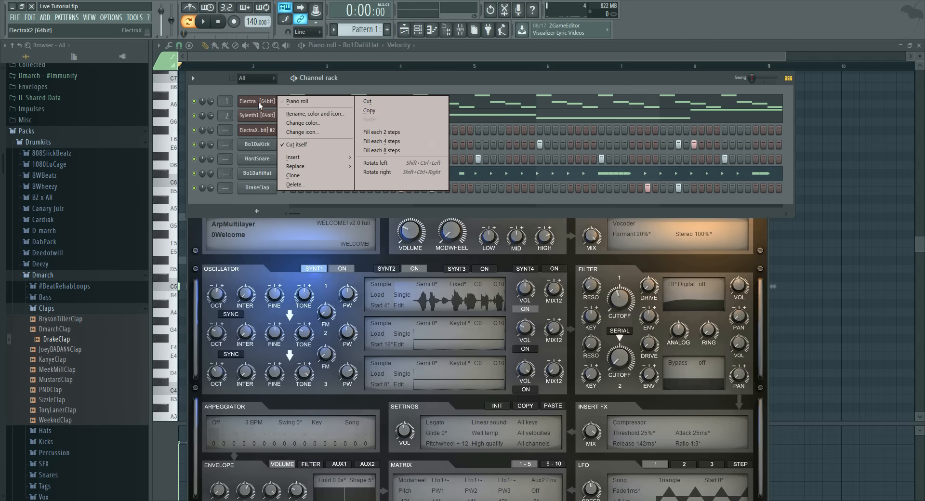
{"action": "left_click", "coordinate": [369, 111]}
{"action": "right_click", "coordinate": [258, 130]}
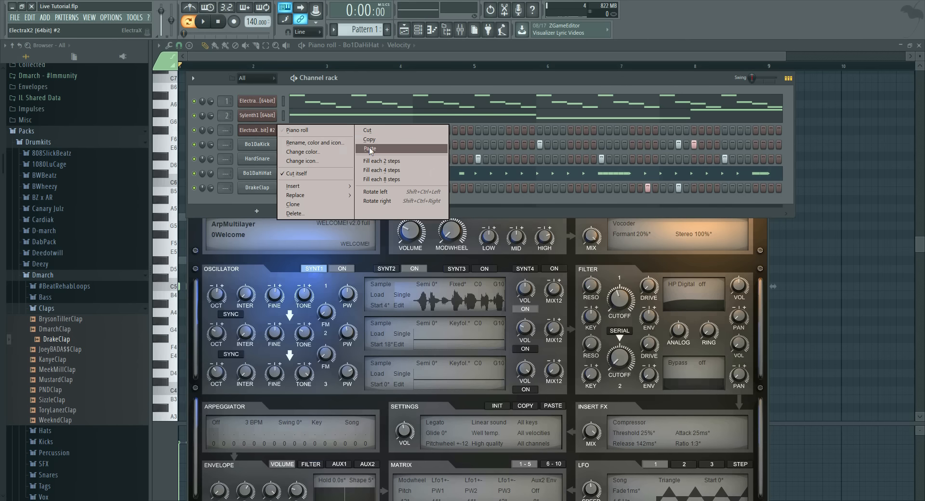
{"action": "left_click", "coordinate": [372, 149]}
Step: Solo ElectraX2 #2 and open the Dmarch Vol. III #Inception bank in its patch browser
{"action": "right_click", "coordinate": [194, 130]}
{"action": "left_click", "coordinate": [206, 136]}
{"action": "left_click", "coordinate": [255, 130]}
{"action": "left_click", "coordinate": [337, 206]}
{"action": "left_click_drag", "start_coordinate": [355, 170], "coordinate": [357, 134]}
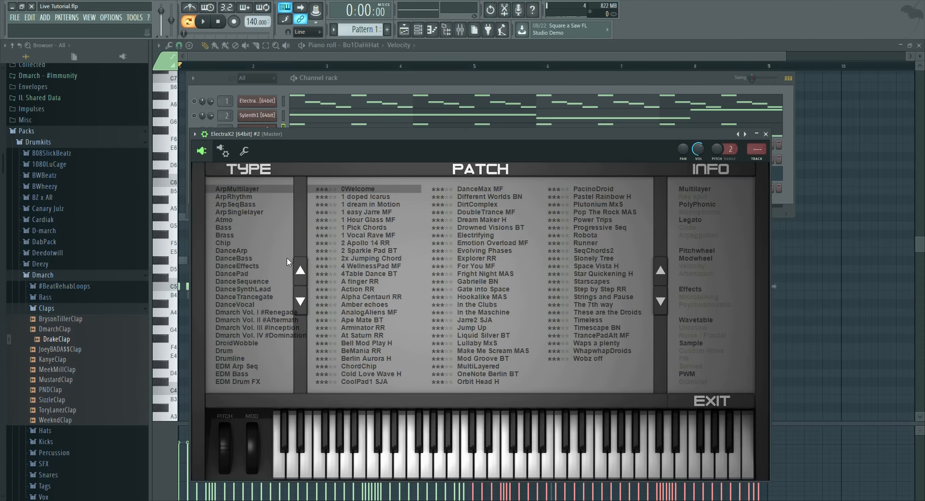
{"action": "left_click", "coordinate": [246, 327]}
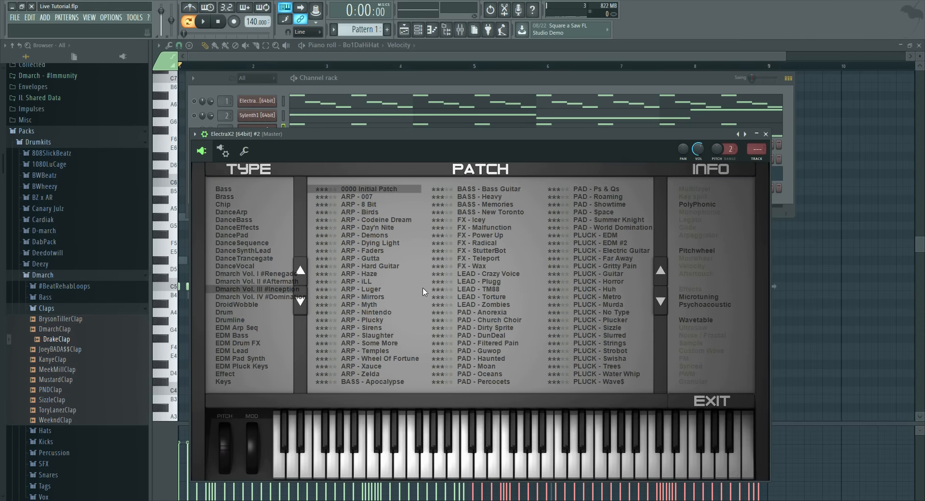
Step: Try the PLUCK - Plucker, PLUCK - Huh and PLUCK - Gritty Pain patches on ElectraX2 #2
{"action": "left_click", "coordinate": [605, 319]}
{"action": "left_click", "coordinate": [601, 289]}
{"action": "left_click", "coordinate": [602, 269]}
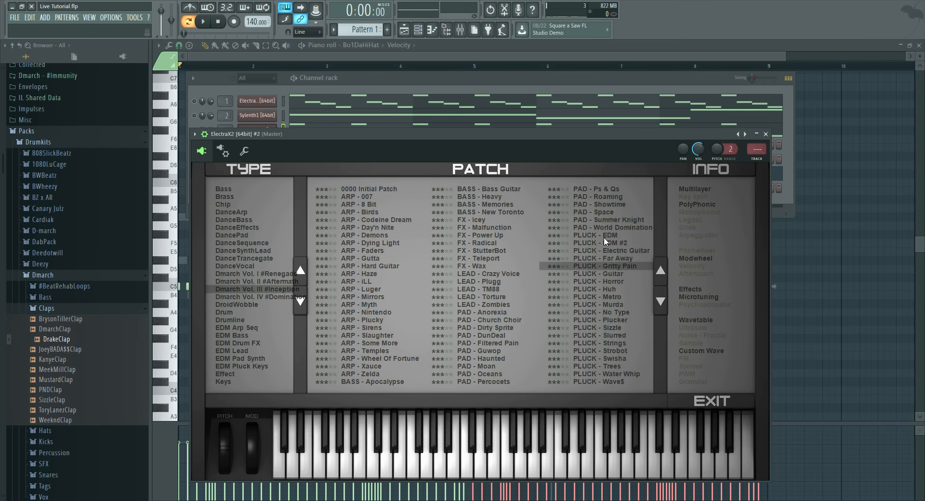
Step: Try the Firebird MF patch from the DanceSequence bank with the melody, and look through the Dmarch Vol. I #Renegade bank
{"action": "left_click", "coordinate": [259, 243]}
{"action": "left_click", "coordinate": [377, 243]}
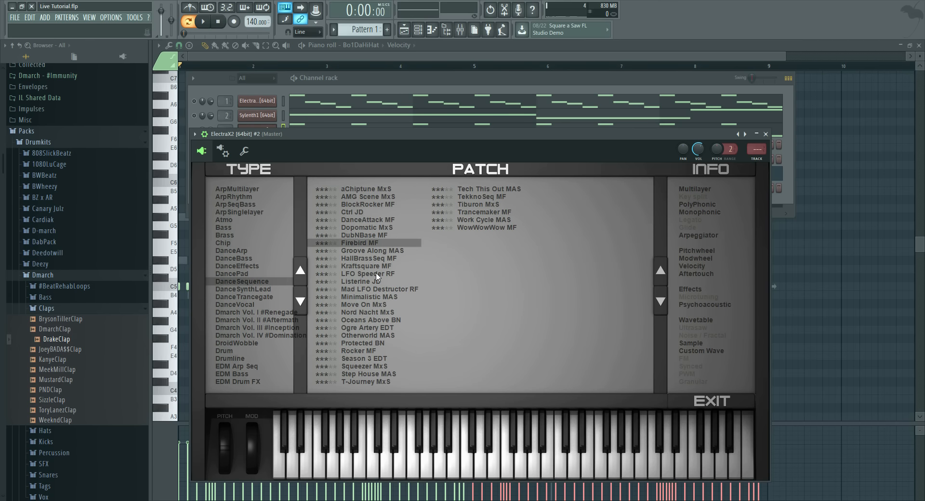
{"action": "key", "text": "space"}
{"action": "left_click", "coordinate": [299, 299]}
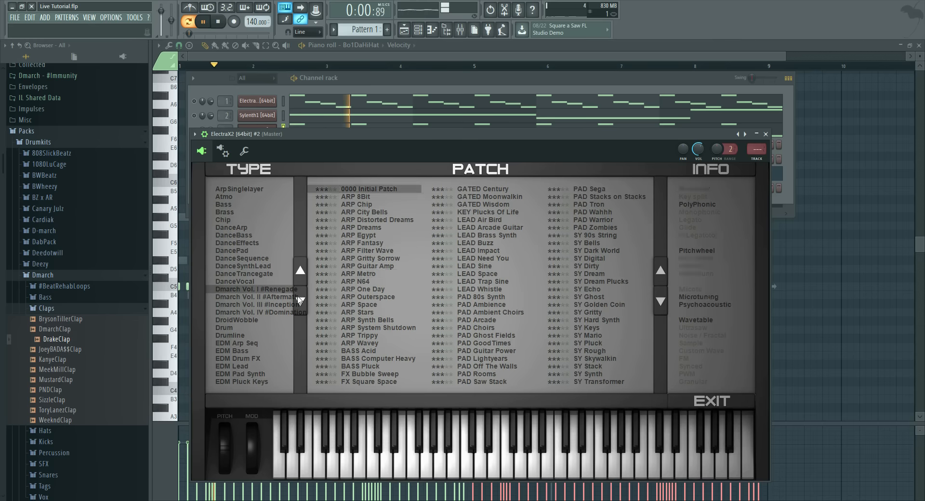
{"action": "key", "text": "space"}
Step: Return to the Dmarch Vol. III #Inception bank, try PLUCK - Horror, and load PLUCK - EDM on ElectraX2 #2
{"action": "left_click", "coordinate": [259, 303]}
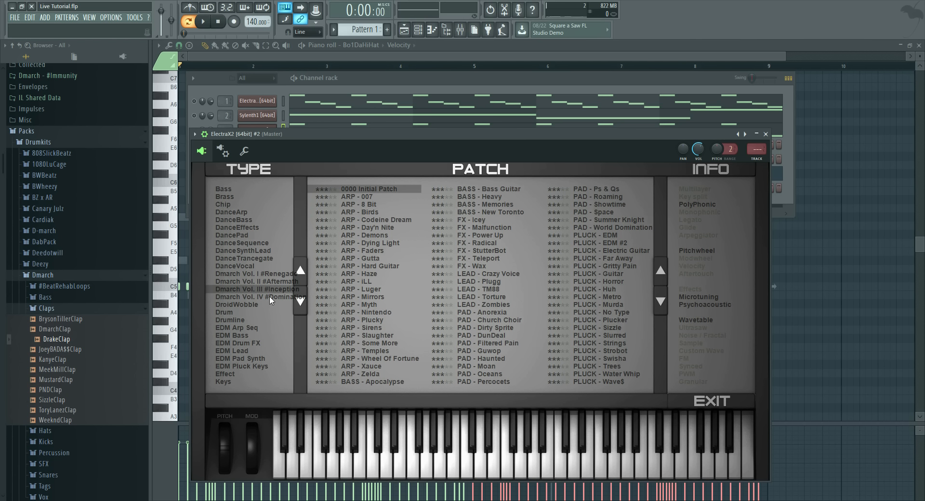
{"action": "left_click", "coordinate": [599, 280]}
{"action": "key", "text": "space"}
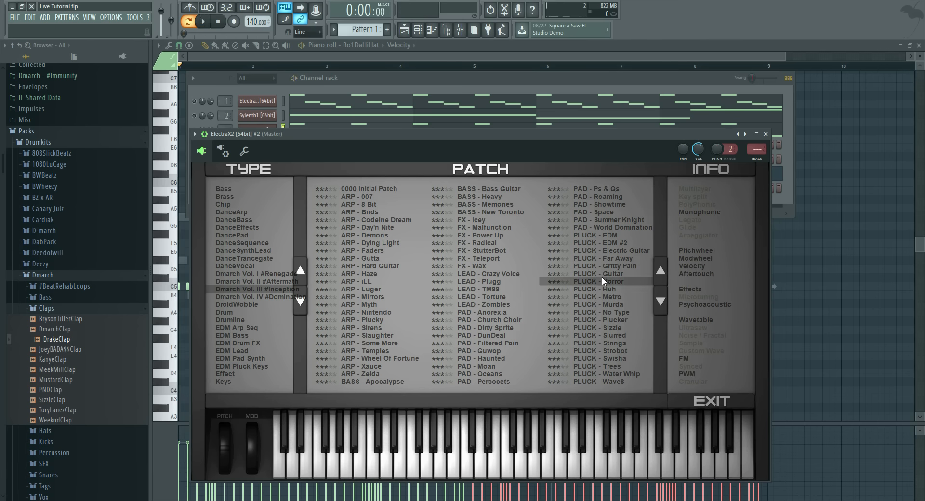
{"action": "left_click", "coordinate": [606, 235]}
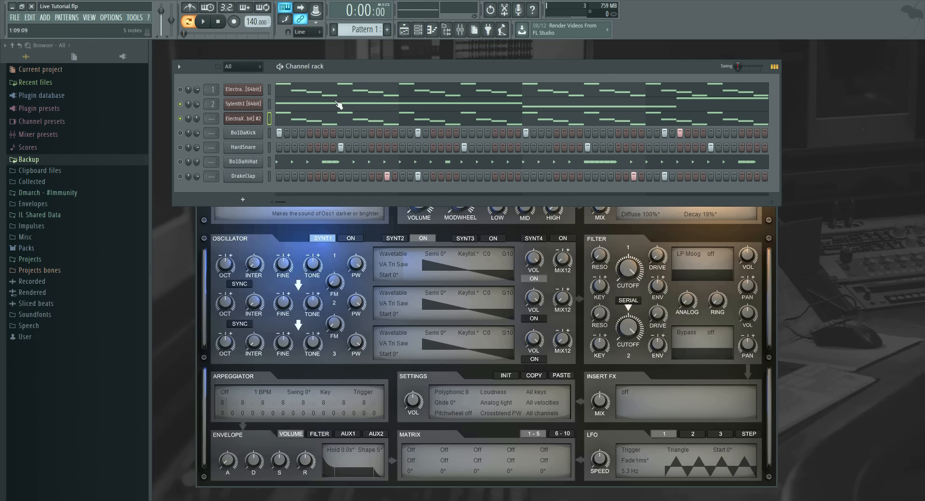
Step: Unmute the first ElectraX2 channel, lower the ElectraX2 #2 channel volume, and play both melodies together
{"action": "right_click", "coordinate": [186, 120]}
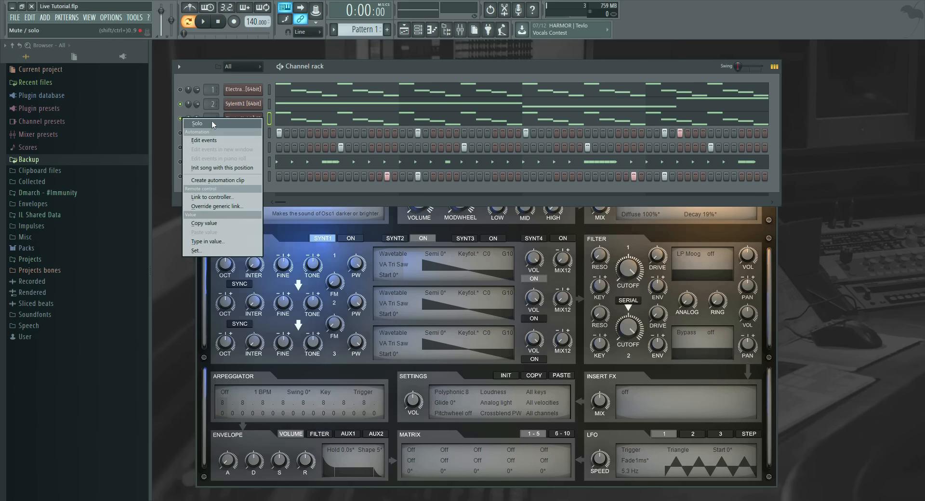
{"action": "left_click", "coordinate": [366, 67]}
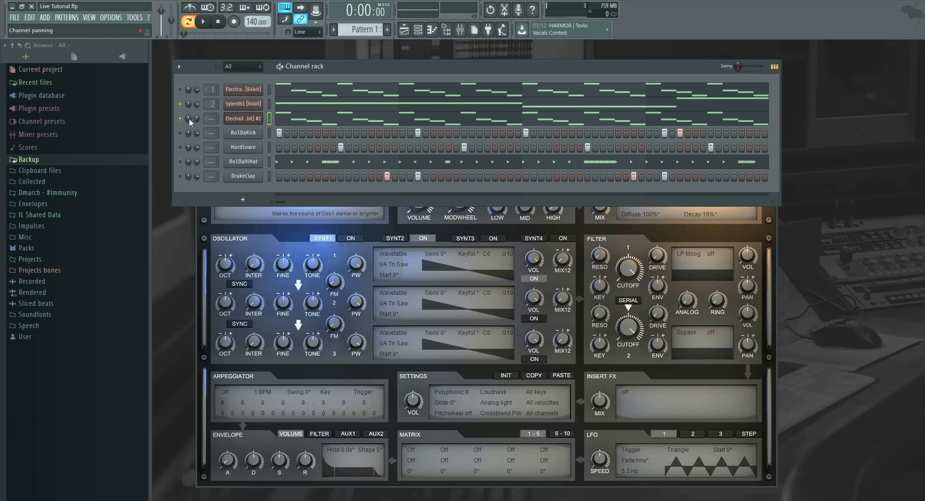
{"action": "left_click", "coordinate": [180, 90]}
{"action": "left_click_drag", "start_coordinate": [195, 120], "coordinate": [195, 134]}
{"action": "key", "text": "space"}
{"action": "key", "text": "space"}
{"action": "key", "text": "space"}
Step: Switch ElectraX2 #2 to the PLUCK - EDM #2 patch while the pattern plays
{"action": "left_click", "coordinate": [226, 118]}
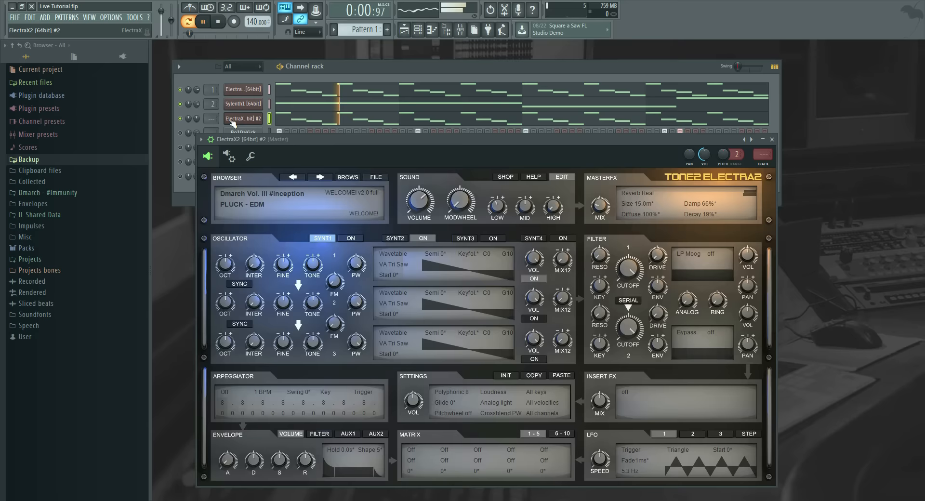
{"action": "left_click", "coordinate": [344, 178]}
{"action": "left_click", "coordinate": [617, 247]}
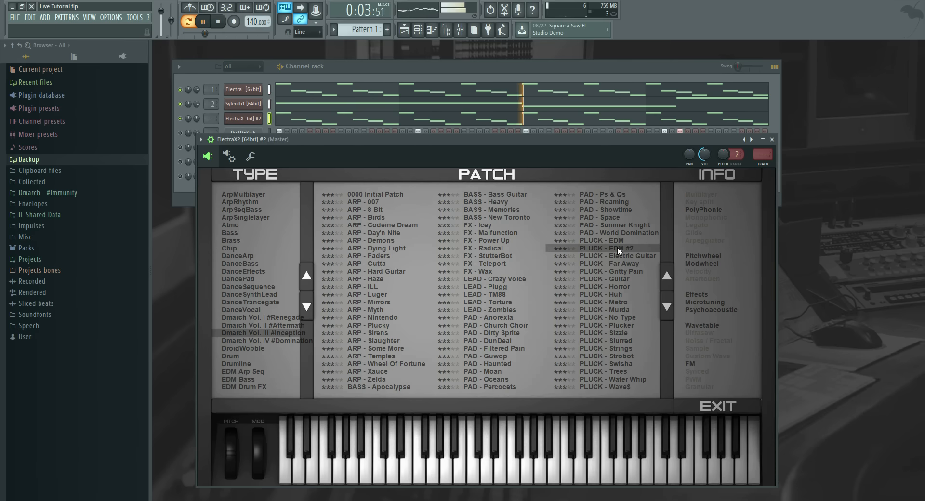
Step: Lower the ElectraX2 #2 channel volume further and route the channel to mixer track 3
{"action": "left_click", "coordinate": [484, 76]}
{"action": "left_click_drag", "start_coordinate": [197, 118], "coordinate": [196, 131]}
{"action": "scroll", "coordinate": [209, 120], "scroll_direction": "up", "scroll_amount": 3}
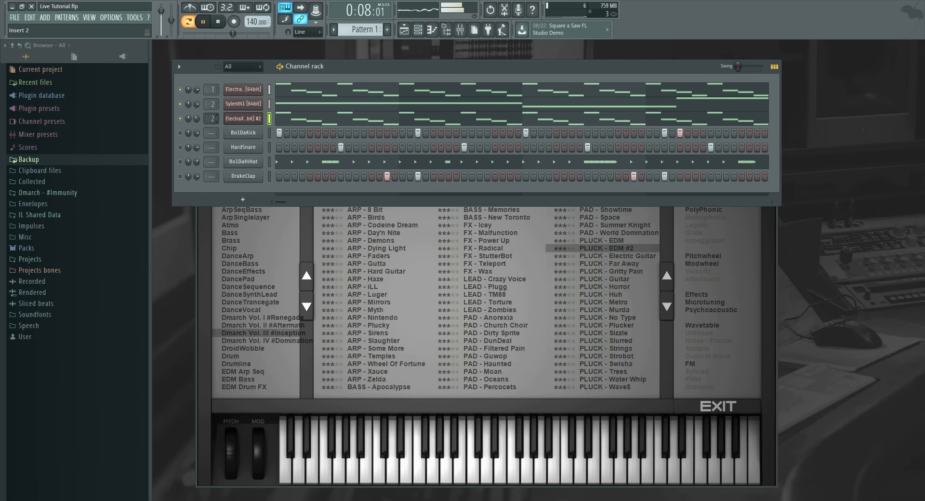
Step: Solo ElectraX2 #2 to hear it alone, clear the solo, and leave only the first ElectraX2 channel muted
{"action": "right_click", "coordinate": [179, 118]}
{"action": "left_click", "coordinate": [190, 123]}
{"action": "right_click", "coordinate": [178, 118]}
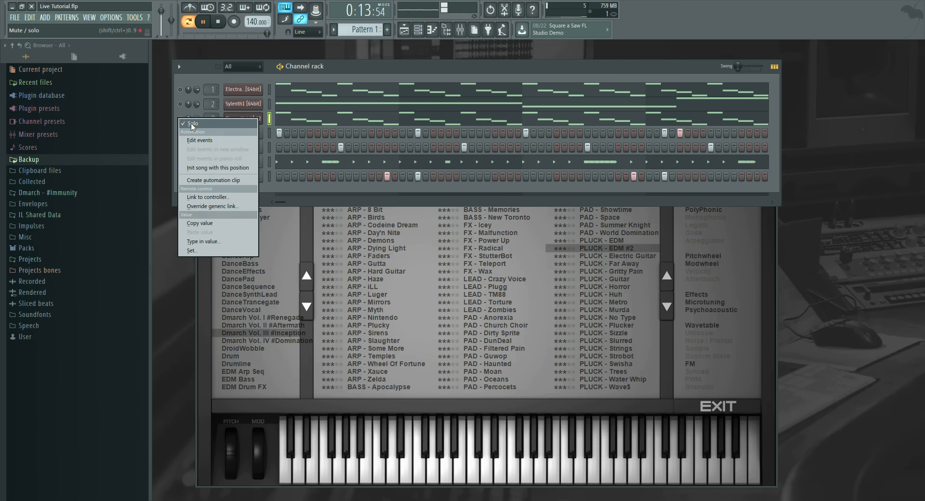
{"action": "left_click", "coordinate": [191, 124]}
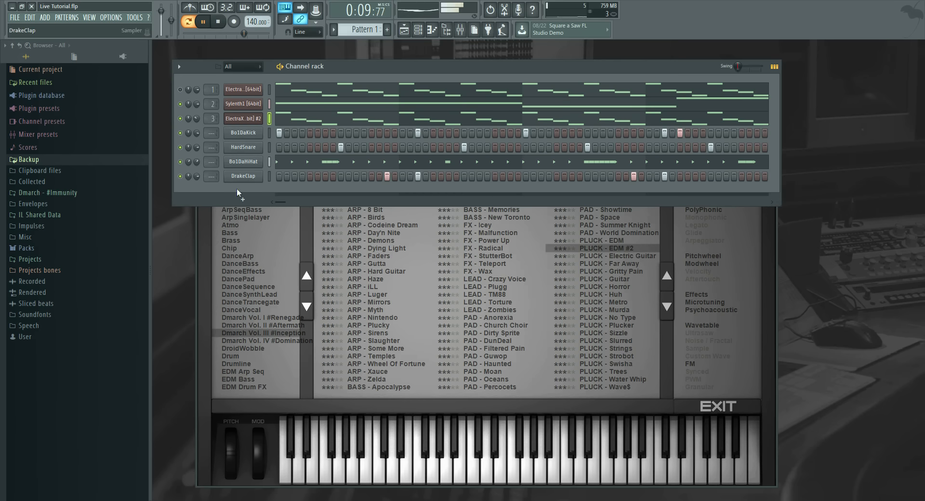
Step: Adjust the DrakeClap hit near the start of bar 6, play the pattern through, and stop playback
{"action": "left_click_drag", "start_coordinate": [473, 211], "coordinate": [678, 210]}
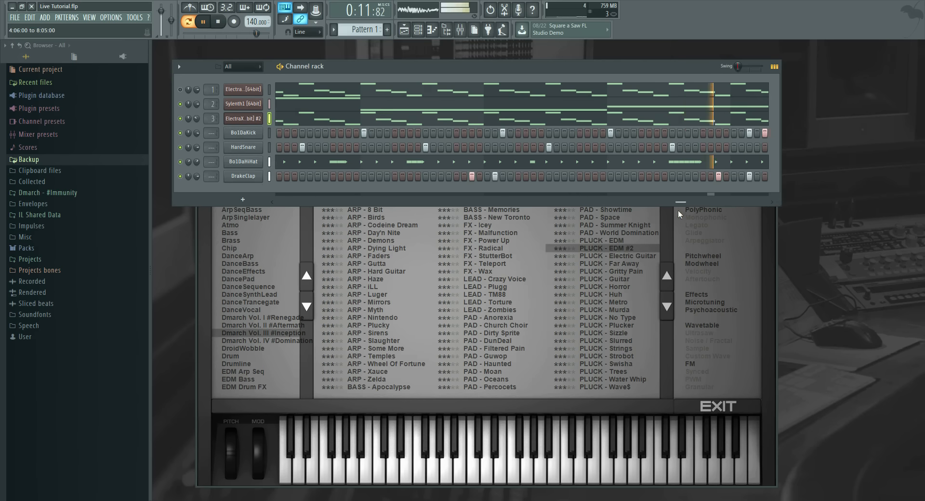
{"action": "left_click", "coordinate": [509, 175]}
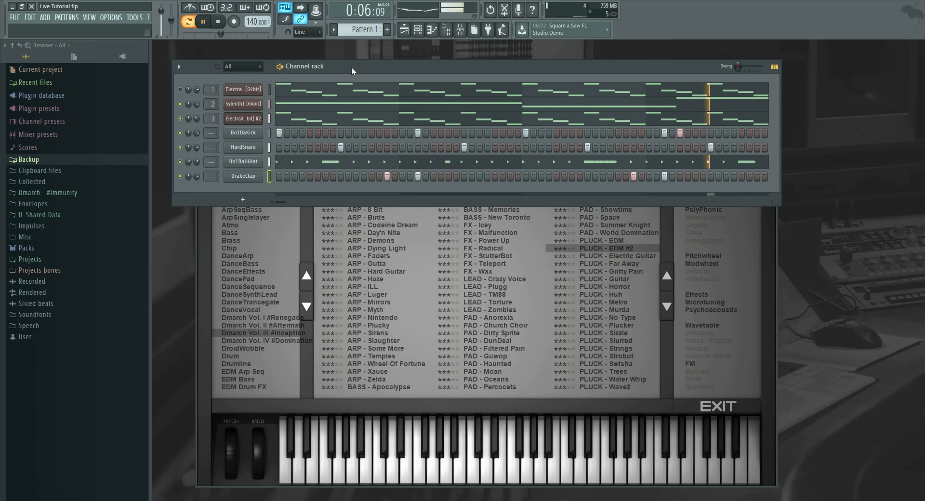
{"action": "key", "text": "space"}
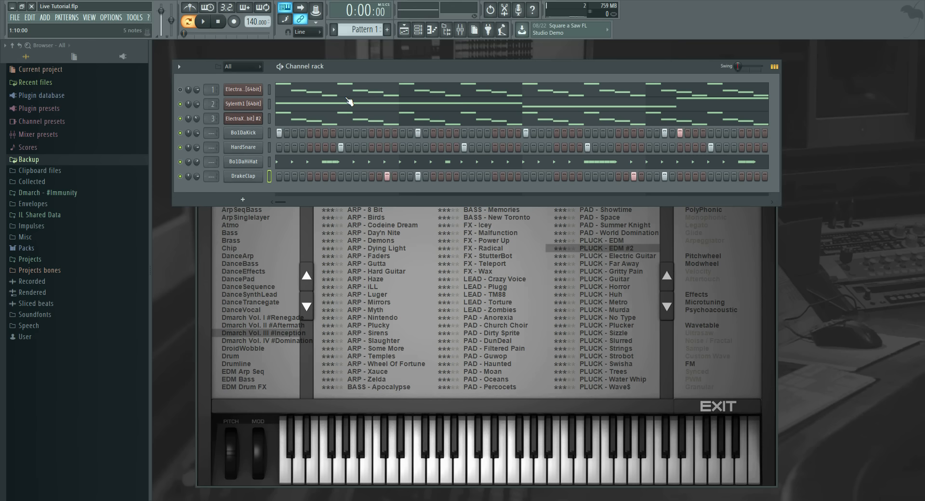
Step: Open the playlist, choose Pattern 1 as the clip source, try a clip at the start of Track 1, and remove it
{"action": "mouse_move", "coordinate": [322, 70]}
{"action": "left_mouse_down"}
{"action": "mouse_move", "coordinate": [334, 64]}
{"action": "mouse_move", "coordinate": [322, 66]}
{"action": "left_mouse_up"}
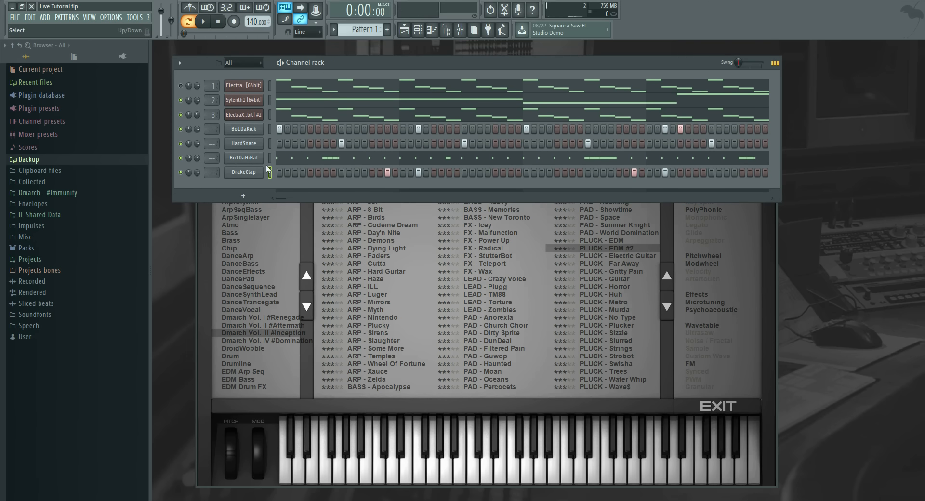
{"action": "left_click", "coordinate": [404, 29]}
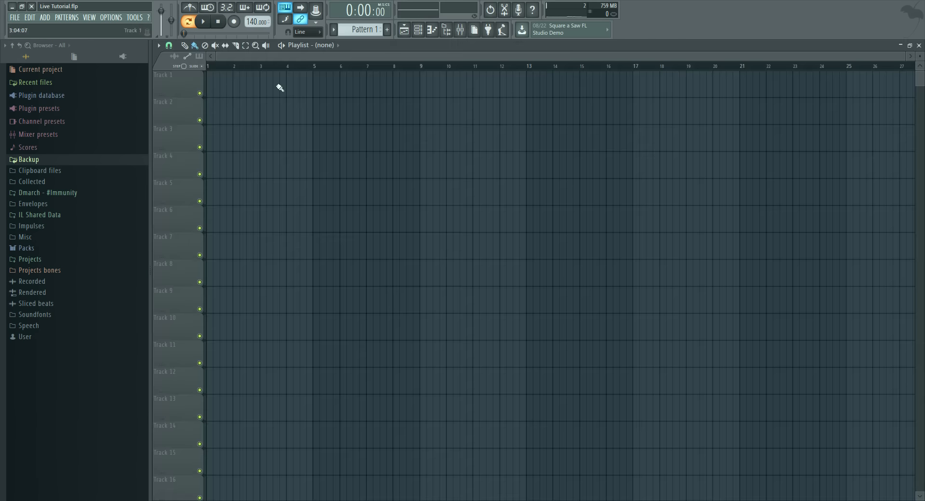
{"action": "left_click", "coordinate": [322, 48]}
{"action": "left_click", "coordinate": [330, 64]}
{"action": "left_click_drag", "start_coordinate": [269, 90], "coordinate": [214, 88]}
{"action": "right_click", "coordinate": [251, 81]}
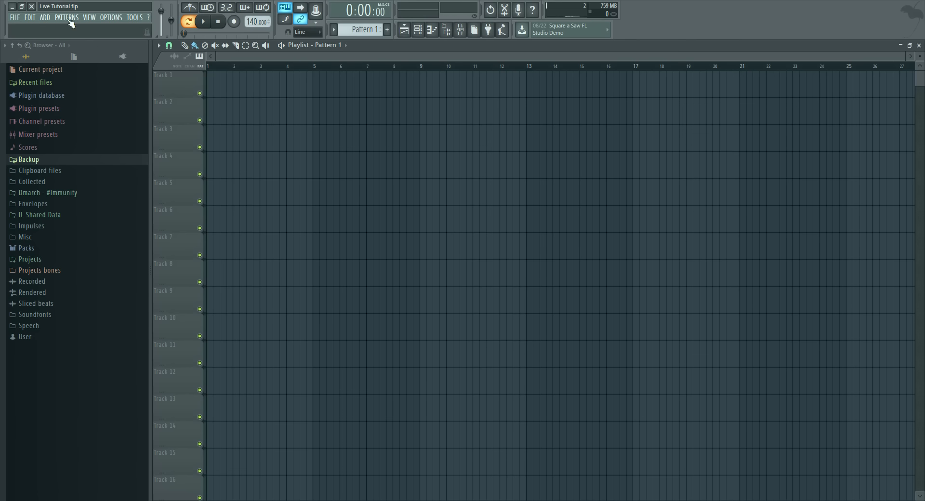
Step: Check the pattern's split-by-channel option and the channel rack, try Pattern 1 again at the start of Track 1, and remove the clip
{"action": "left_click", "coordinate": [67, 19]}
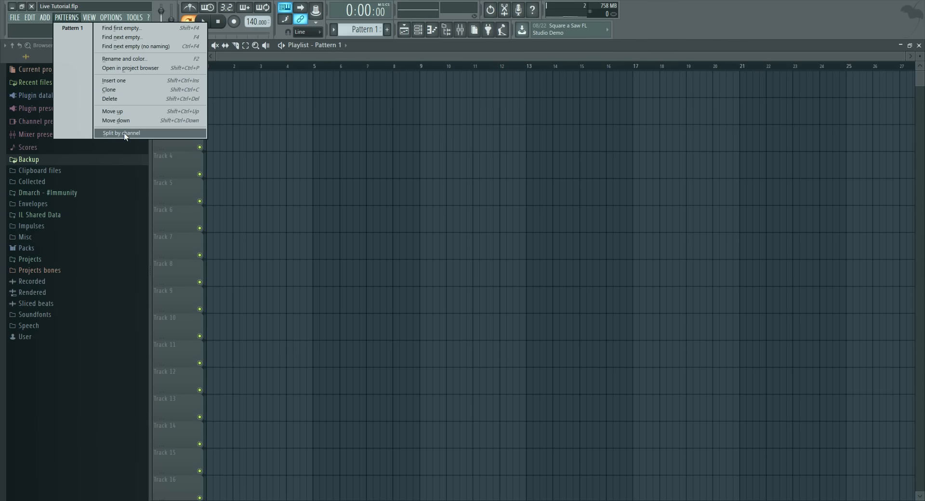
{"action": "left_click", "coordinate": [418, 30]}
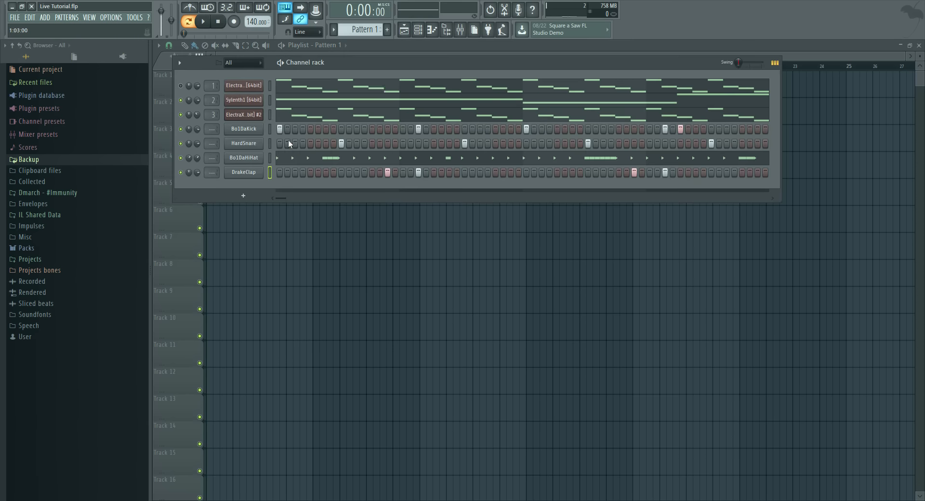
{"action": "left_click", "coordinate": [344, 51]}
{"action": "left_click", "coordinate": [335, 45]}
{"action": "left_click", "coordinate": [338, 65]}
{"action": "left_click", "coordinate": [284, 86]}
{"action": "left_click_drag", "start_coordinate": [350, 91], "coordinate": [228, 92]}
{"action": "right_click", "coordinate": [235, 94]}
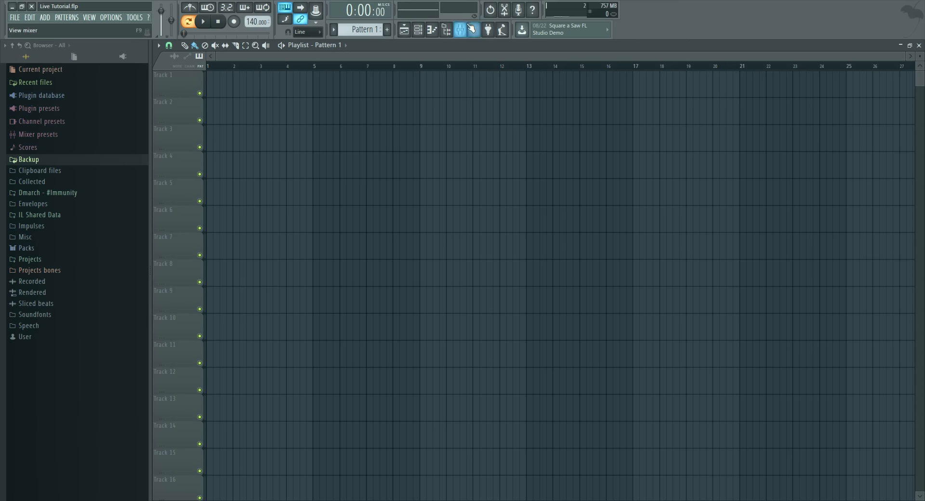
Step: Clear the playlist and channel rack from the workspace and collapse the ElectraX2 #2 plugin window to its caption
{"action": "left_click", "coordinate": [433, 31]}
{"action": "left_click", "coordinate": [433, 31]}
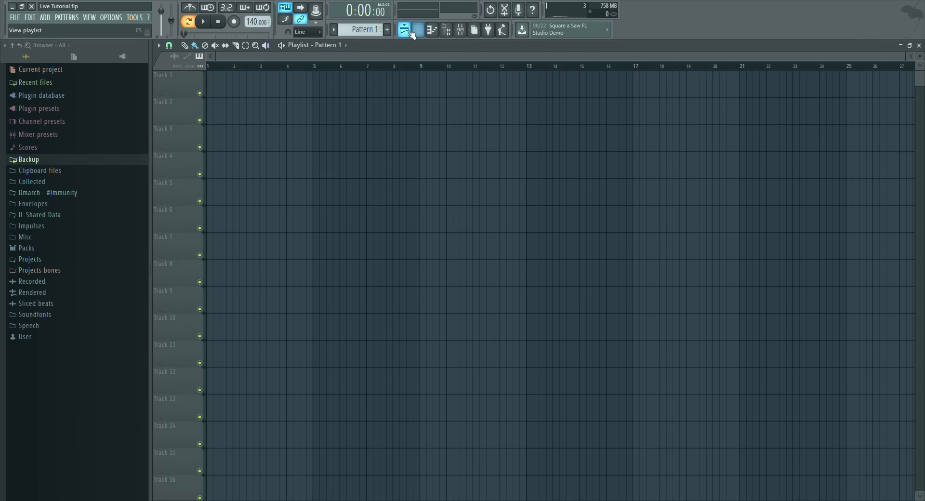
{"action": "left_click", "coordinate": [418, 31]}
{"action": "left_click", "coordinate": [419, 30]}
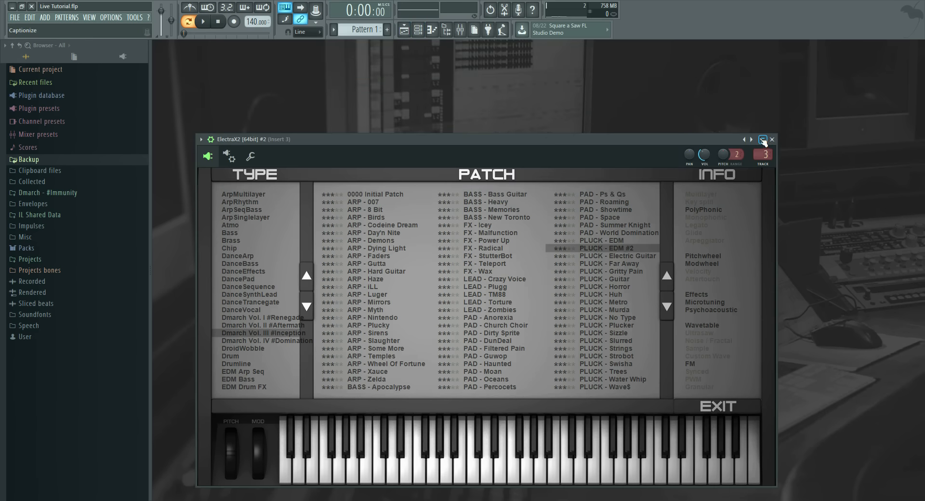
{"action": "left_click", "coordinate": [763, 140]}
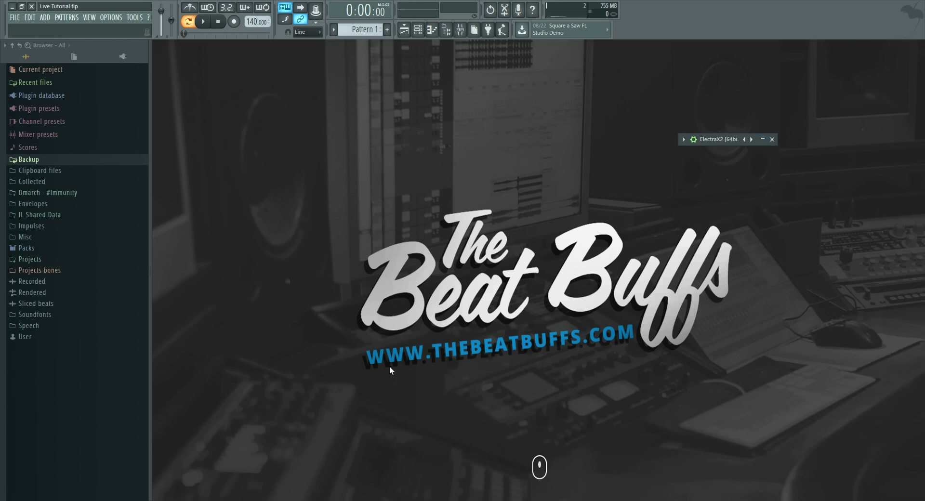